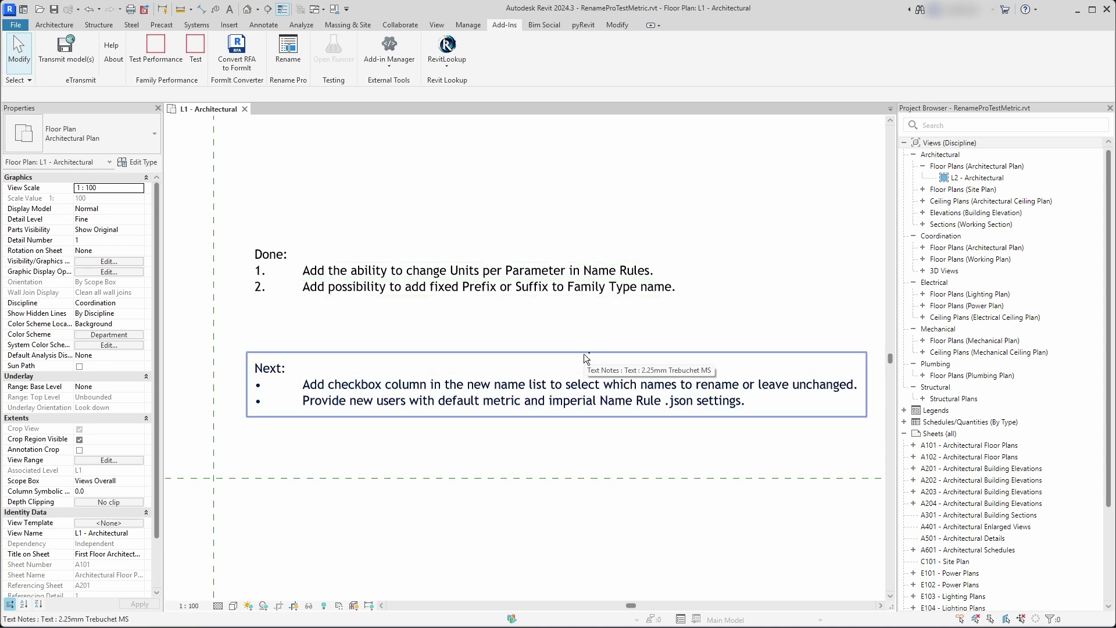
Inspect the type properties of the wall containing the door and window without changing them.
scroll(383, 353, "down", 1)
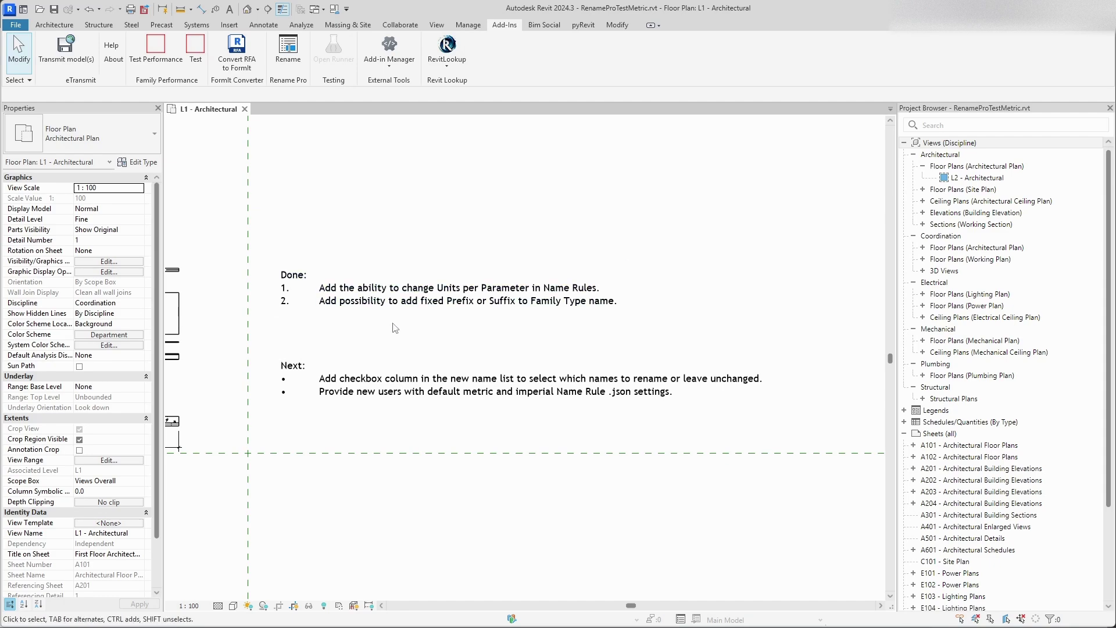
middle_click_drag(351, 258, 568, 248)
left_click(328, 412)
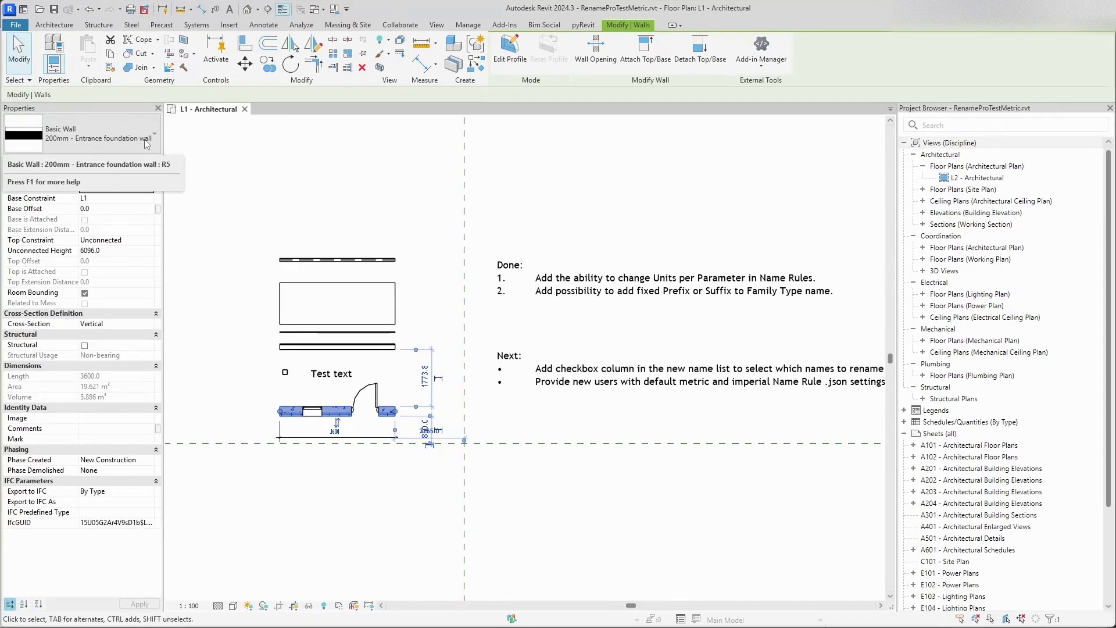
left_click(140, 162)
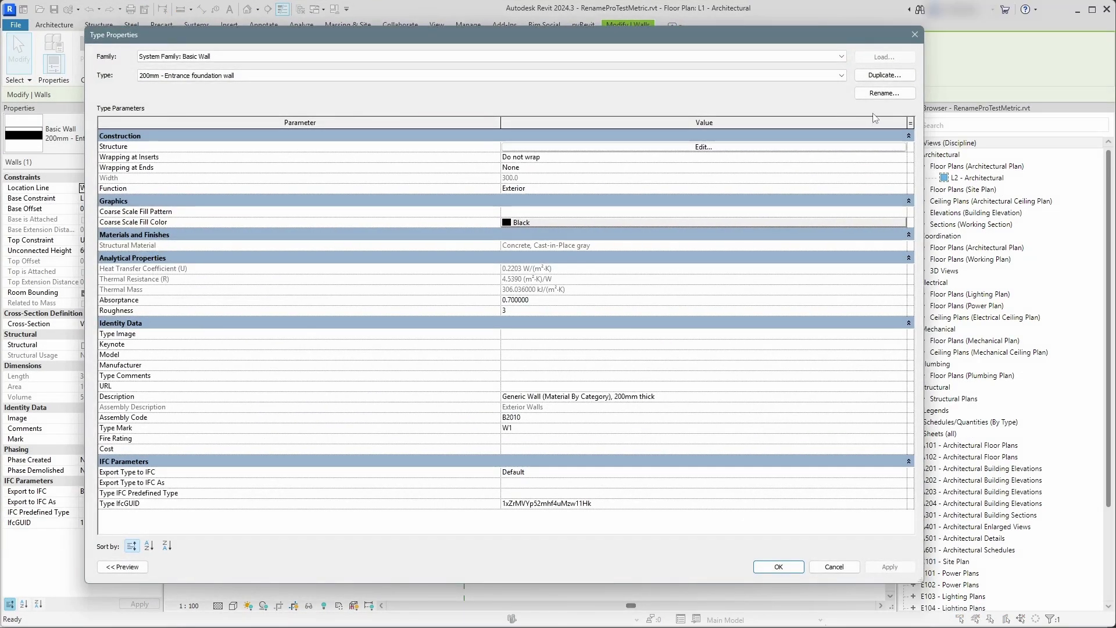
left_click(915, 36)
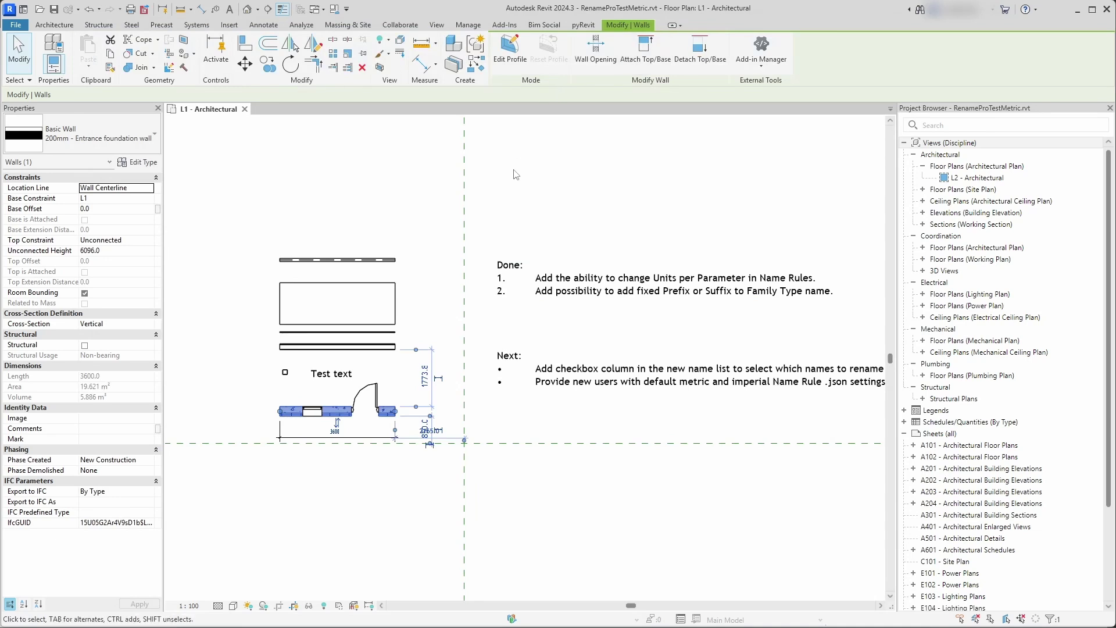
left_click(513, 170)
Set the Basic Wall suffix identifier to "..." in the Rename Pro settings and save them.
left_click(288, 52)
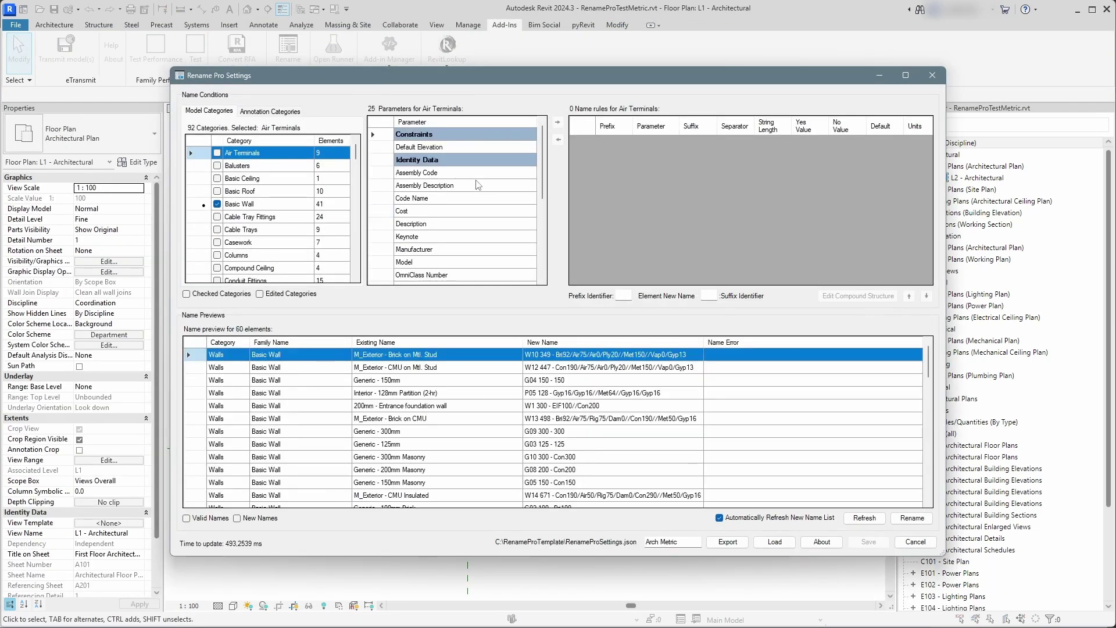
left_click(259, 204)
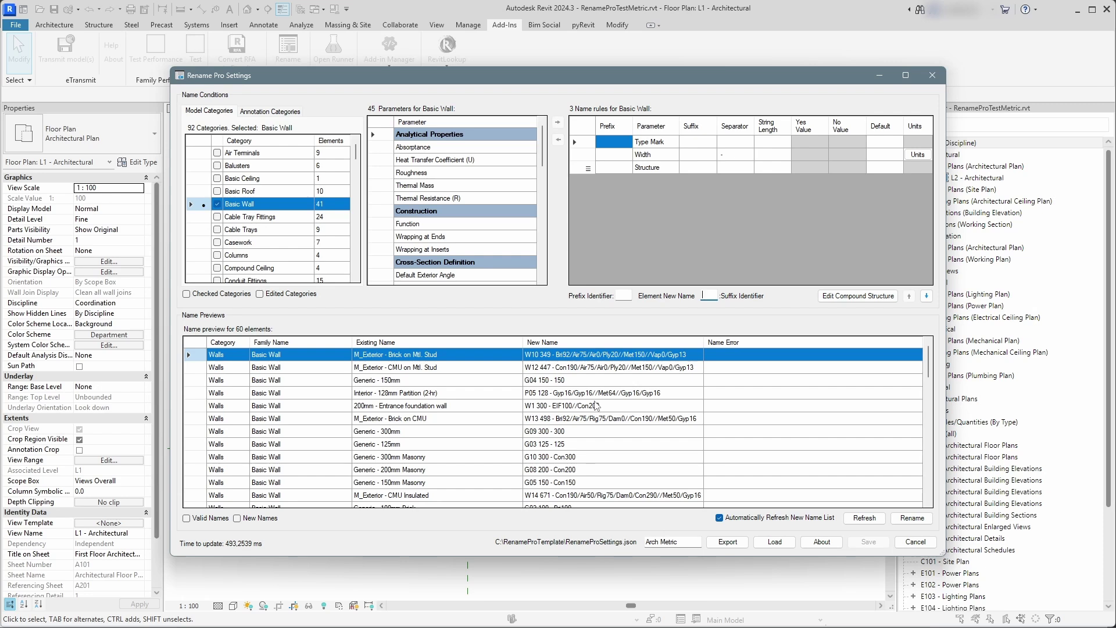
left_click(445, 408)
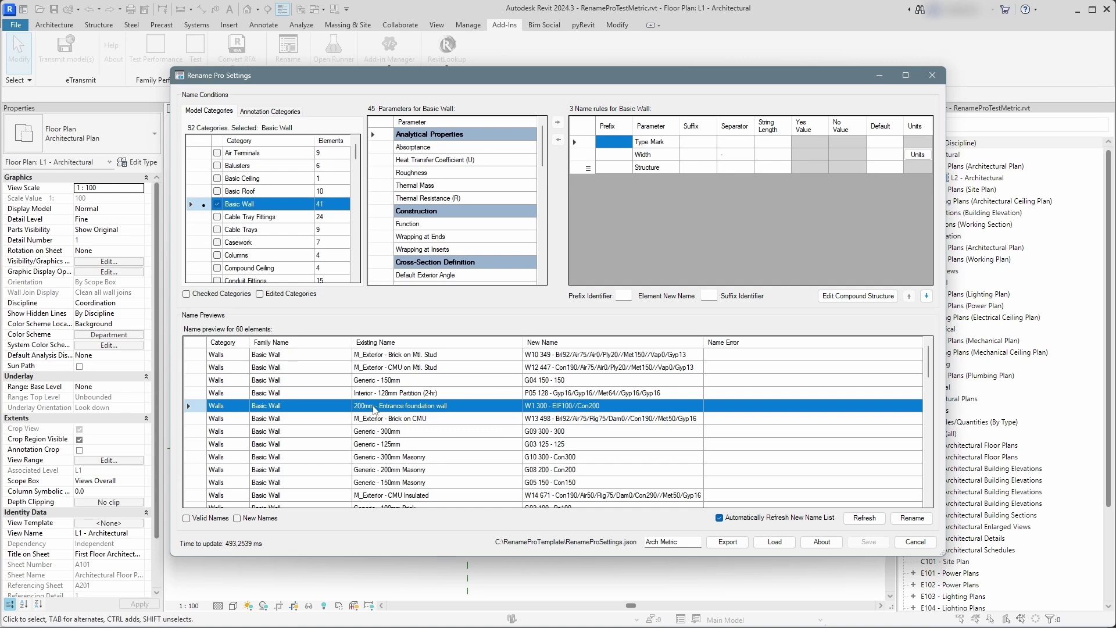
left_click(710, 296)
type("...")
left_click(868, 542)
left_click(915, 542)
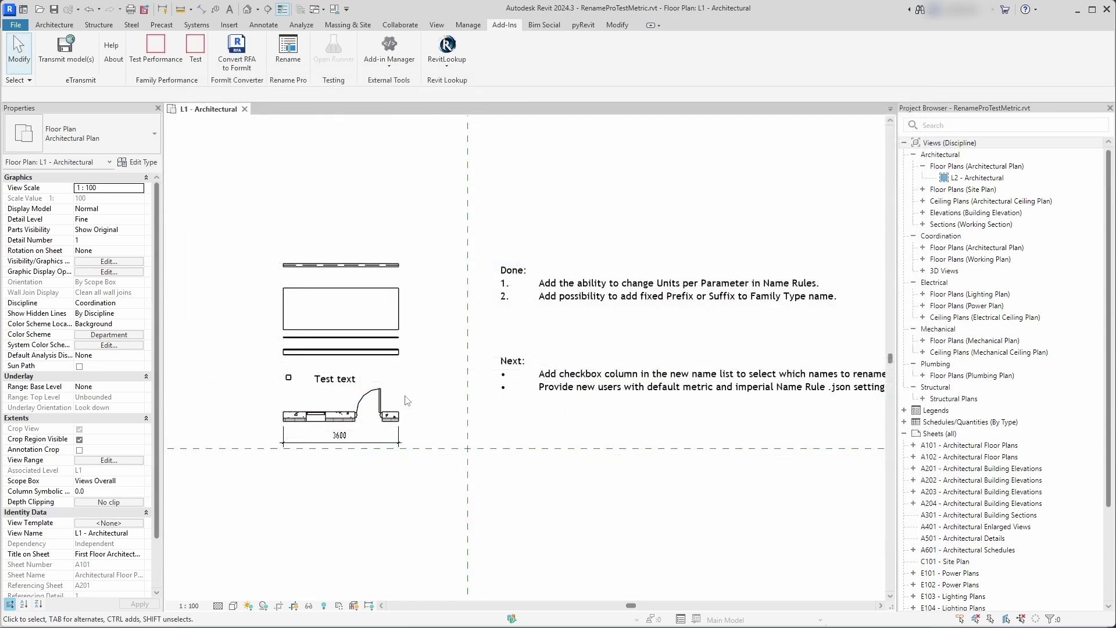
Rename the wall's type as 200mm...Entrance foundation wall.
left_click(347, 416)
left_click(138, 162)
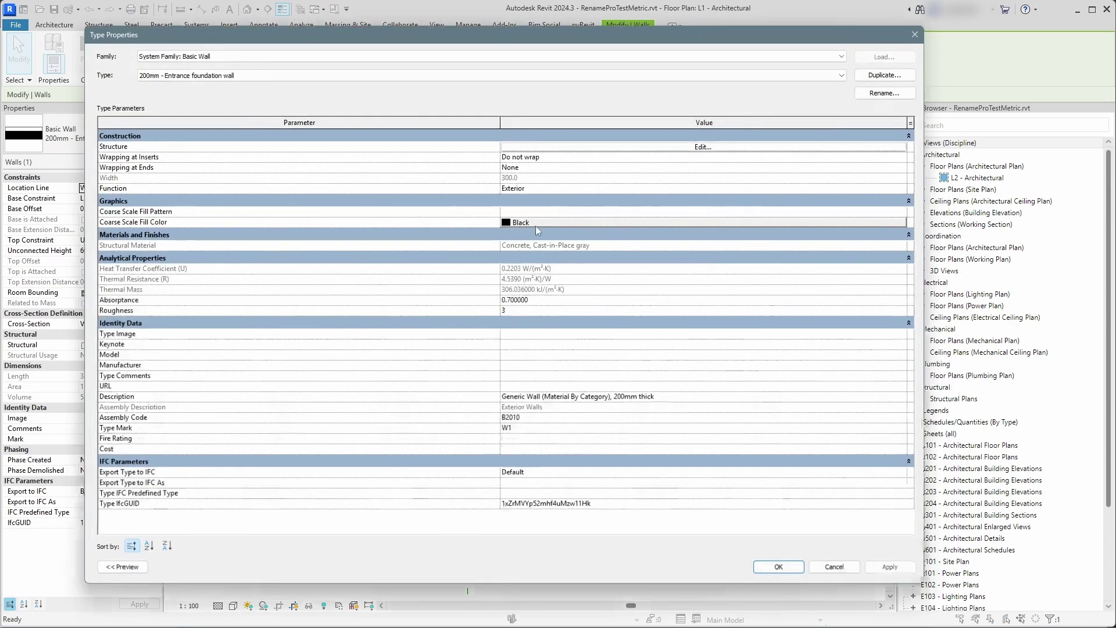
left_click(884, 93)
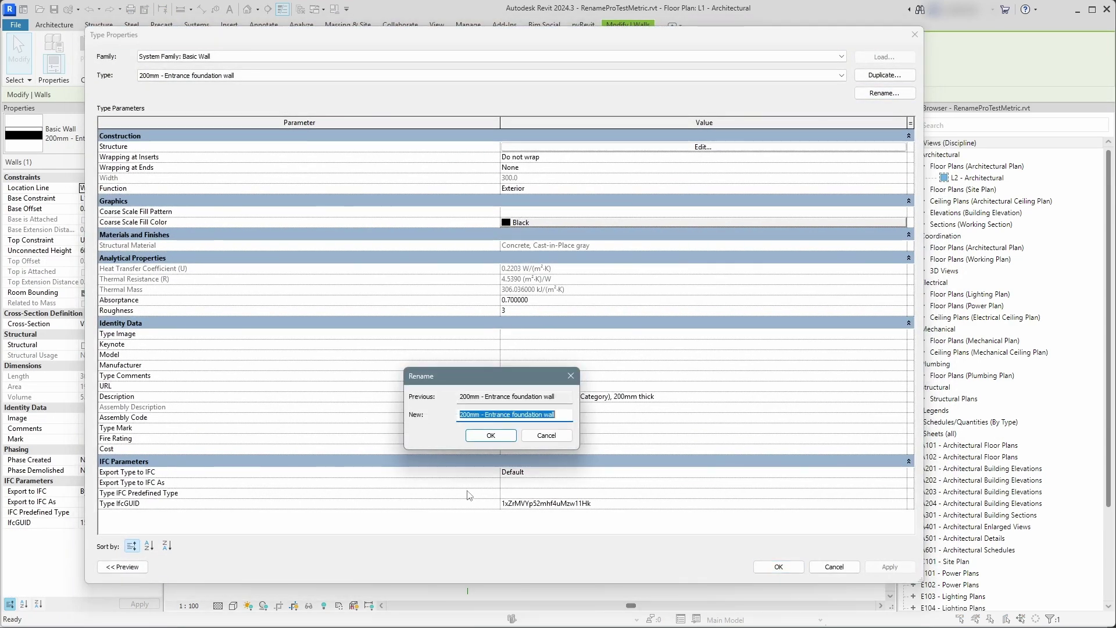
left_click(487, 415)
key("BackSpace")
key("BackSpace")
key("BackSpace")
type("...")
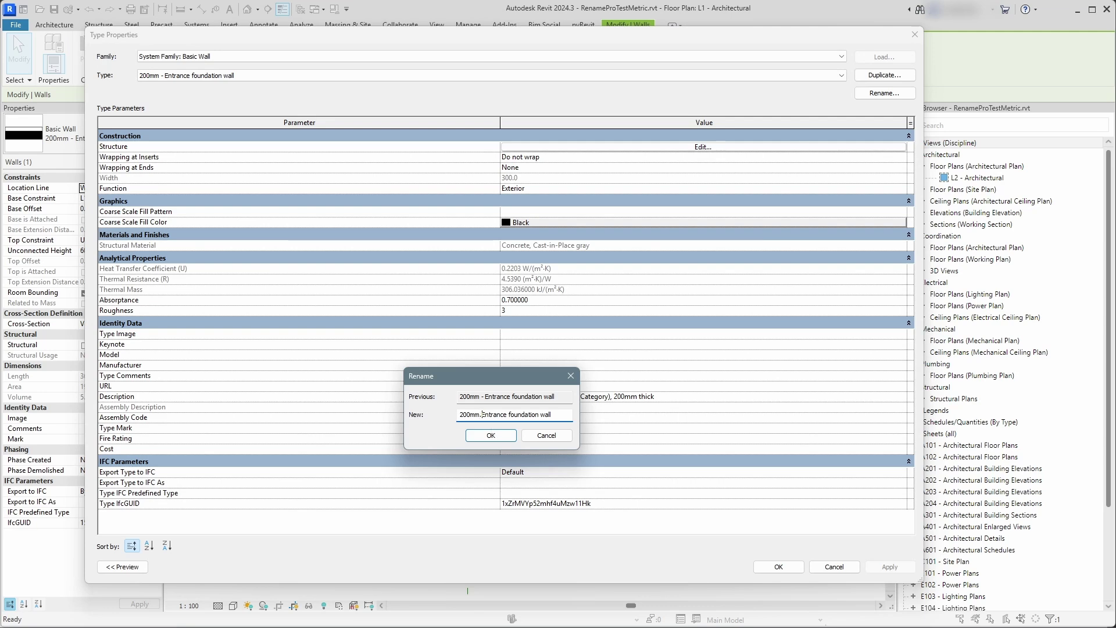
left_click(504, 439)
left_click(779, 567)
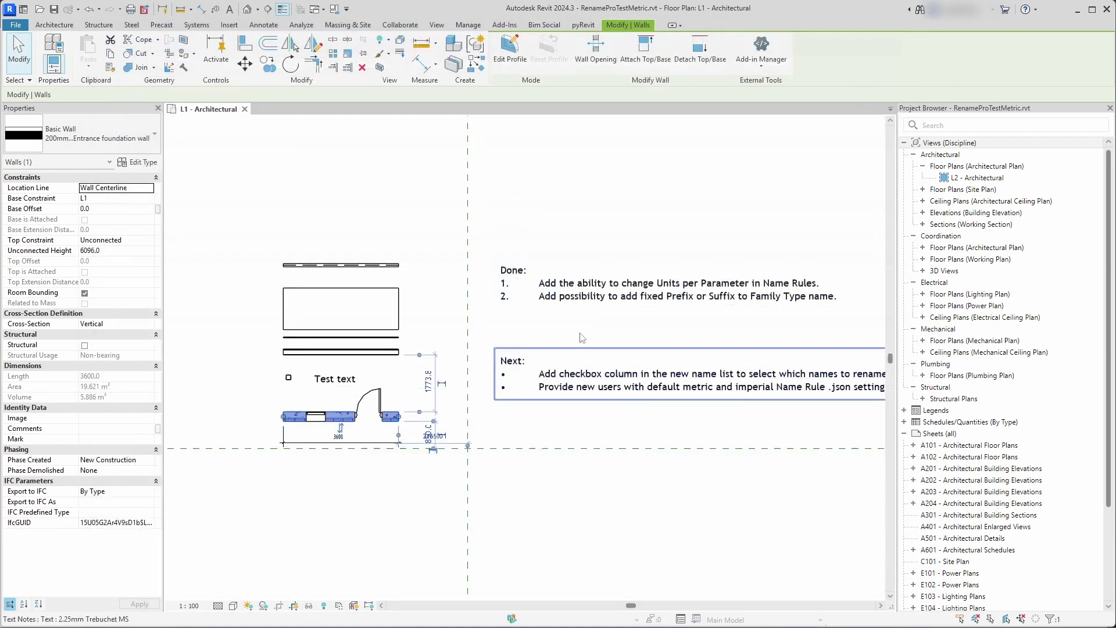
Apply the rule-based new names to the Basic Wall types with Rename Pro.
left_click(400, 190)
left_click(504, 24)
left_click(288, 49)
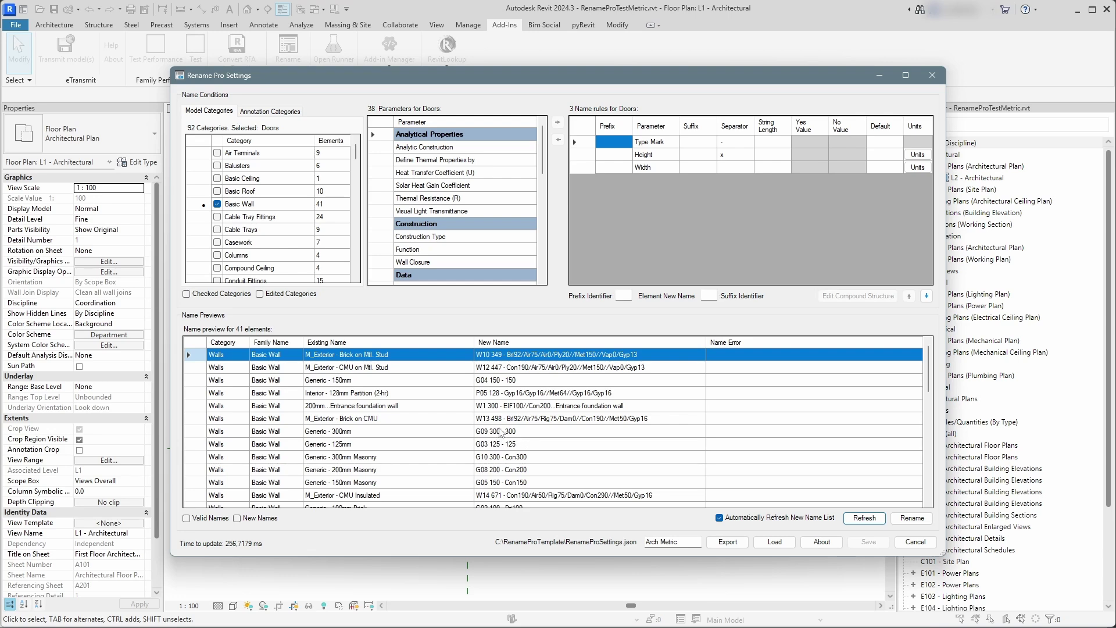
left_click(552, 410)
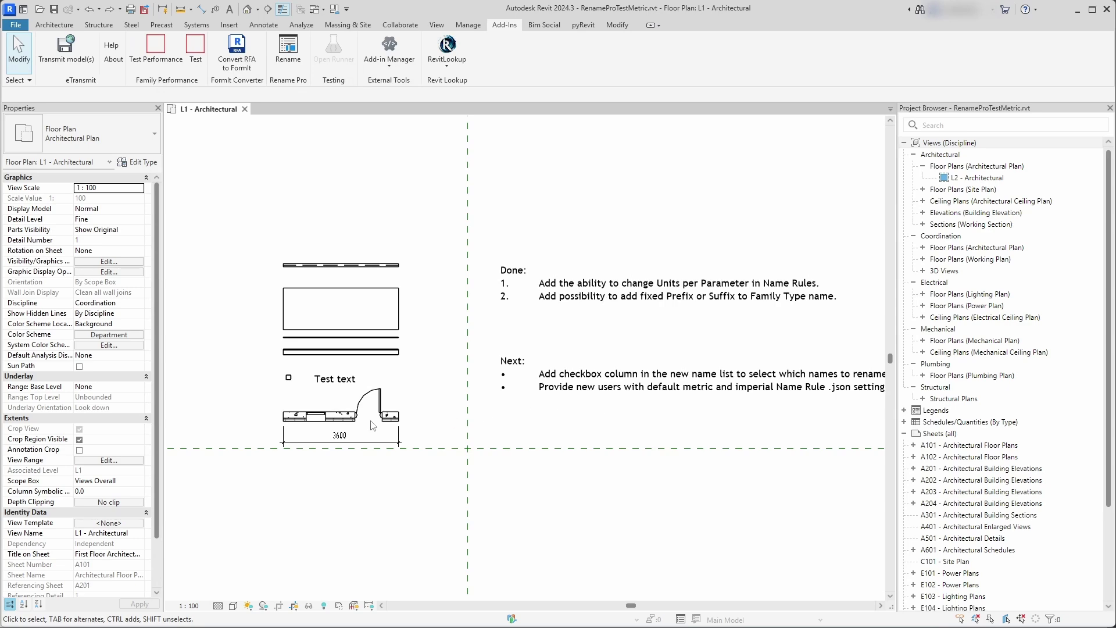
Add a Membrane Layer to the entrance foundation wall's structure, between the exterior insulation and the core boundary.
left_click(345, 415)
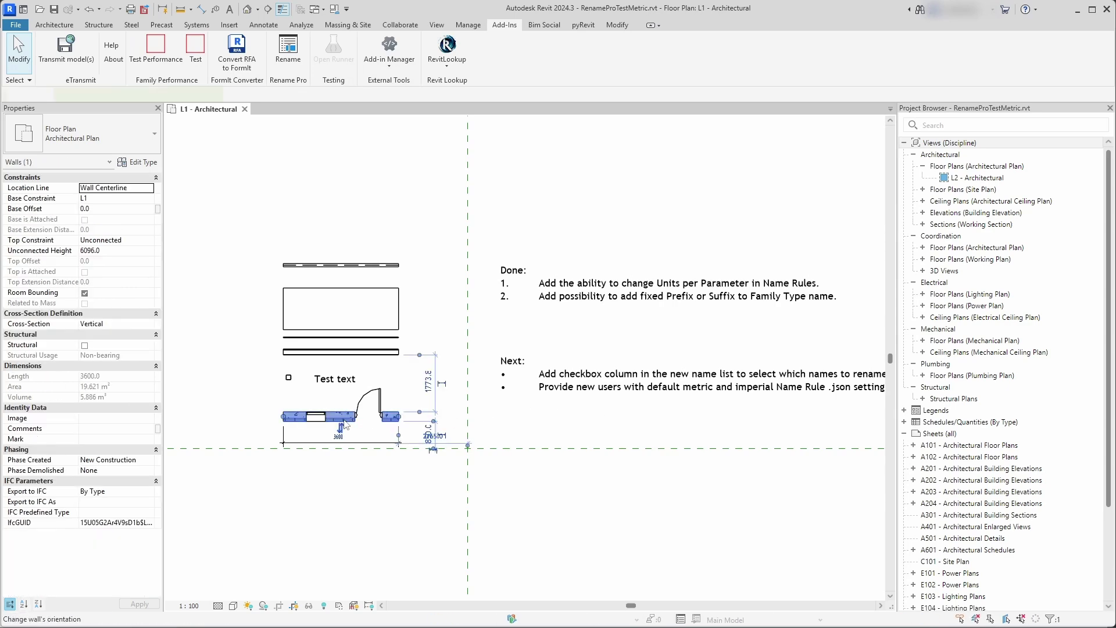
left_click(139, 162)
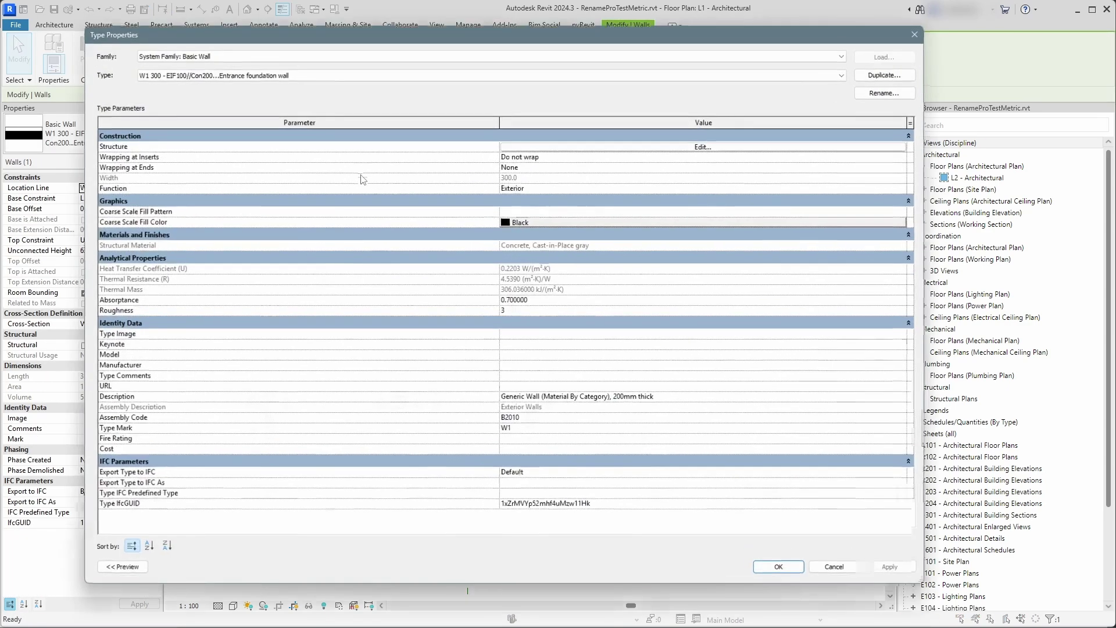
left_click(765, 145)
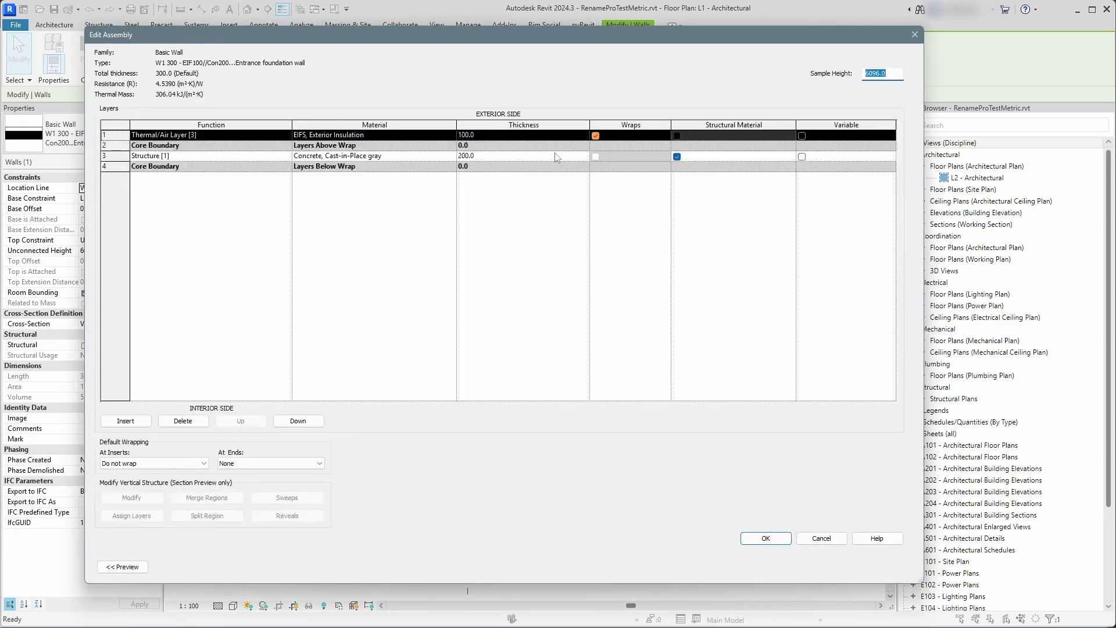
left_click(230, 155)
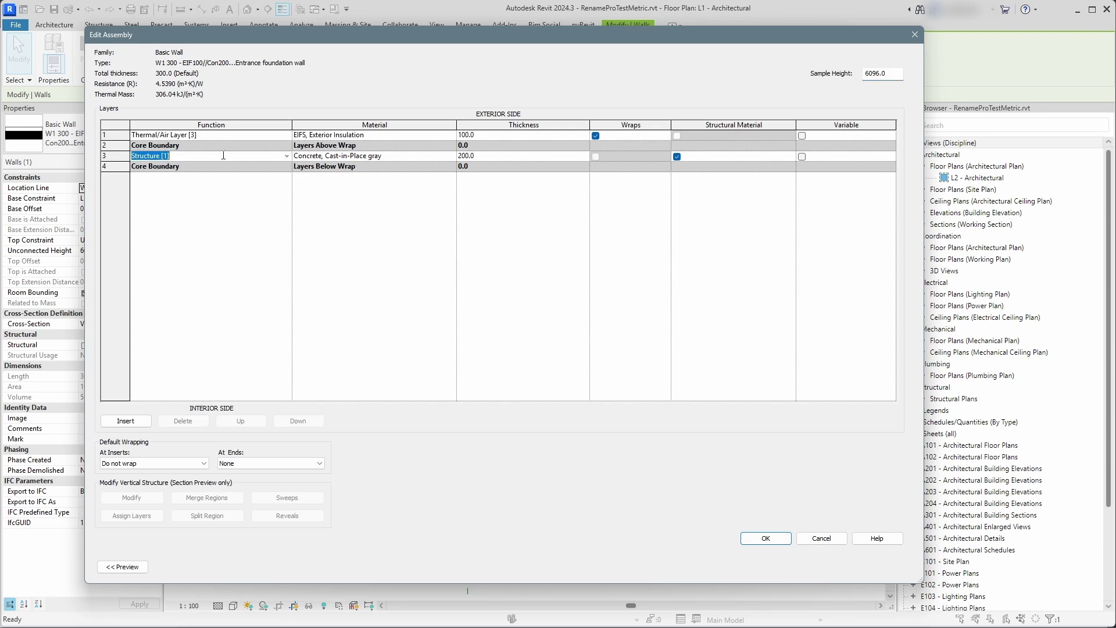
left_click(127, 421)
left_click(255, 421)
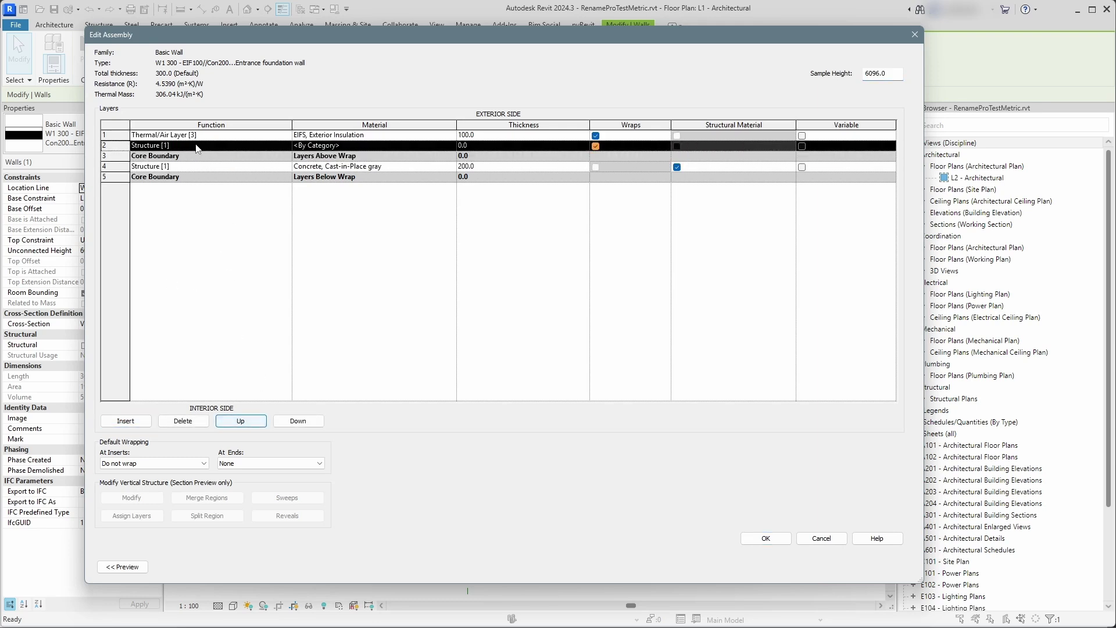
left_click(291, 147)
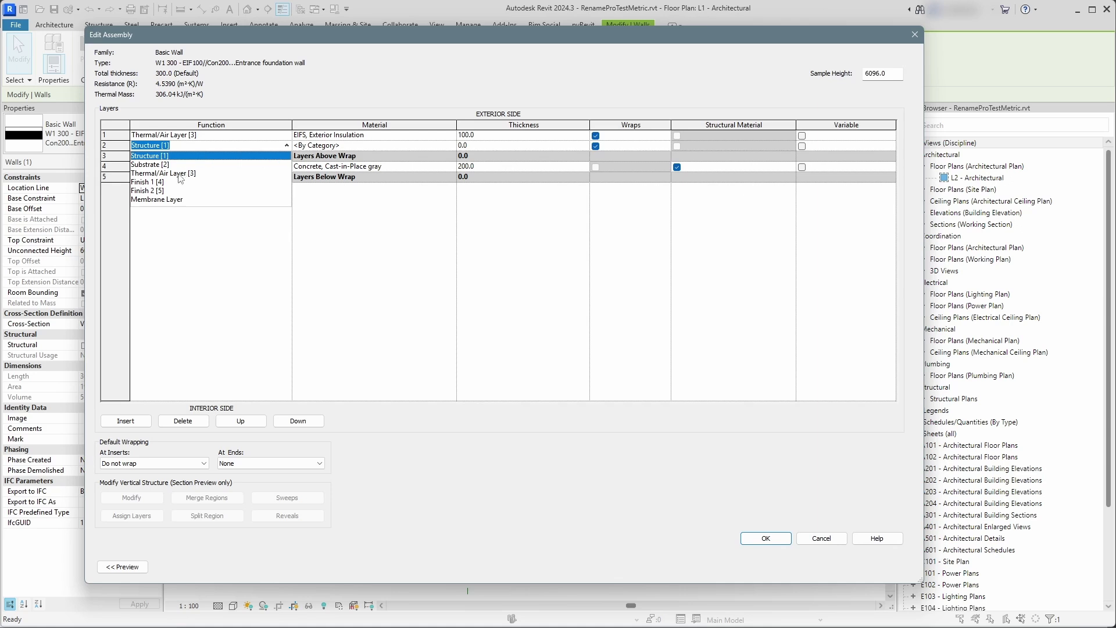
left_click(194, 195)
Assign the Vapor Retarder material to the membrane layer and accept the wall type changes.
left_click(372, 146)
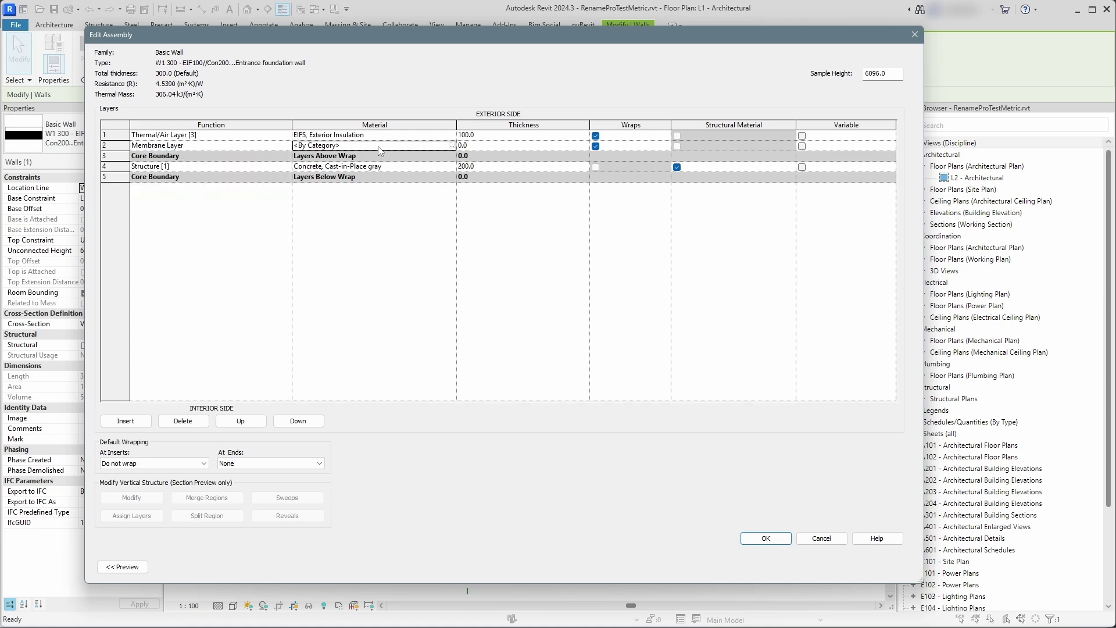
left_click(451, 145)
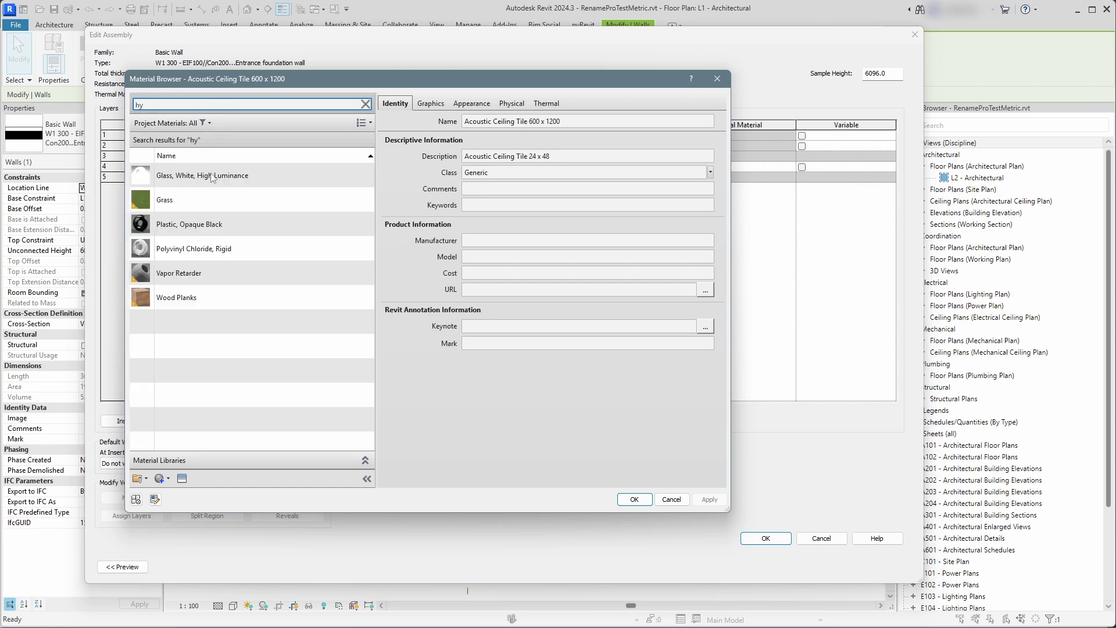
left_click(214, 280)
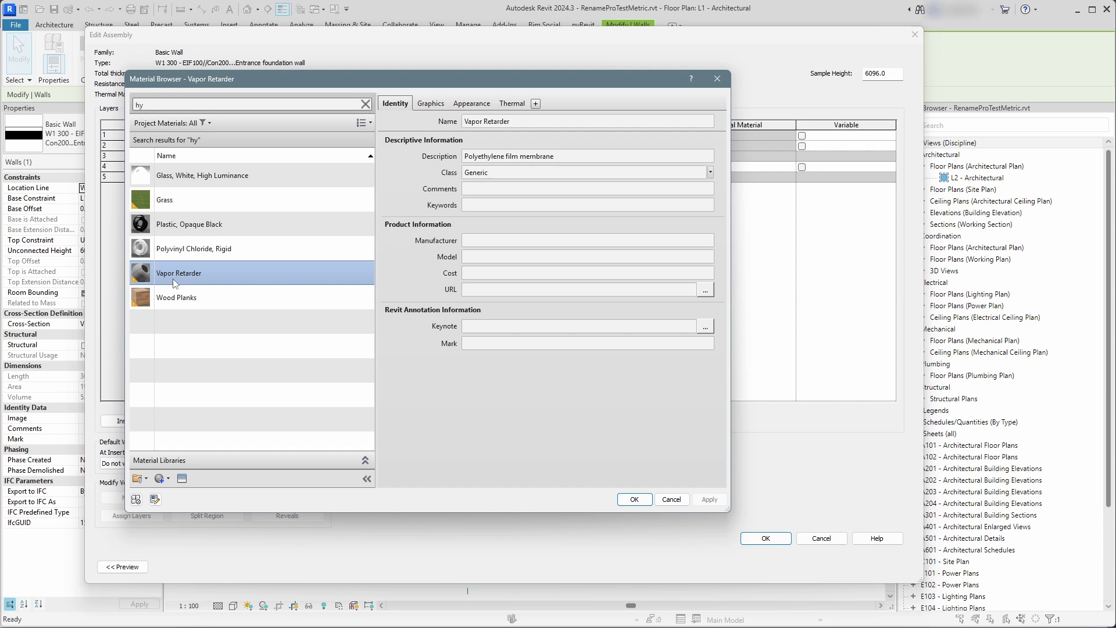
left_click(628, 500)
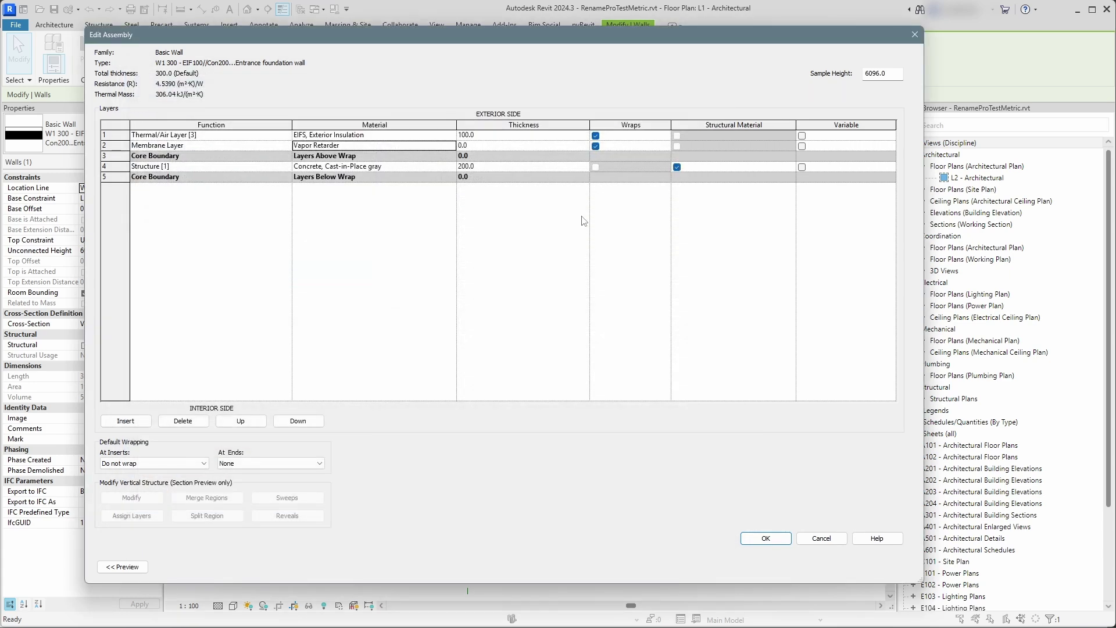
left_click(766, 539)
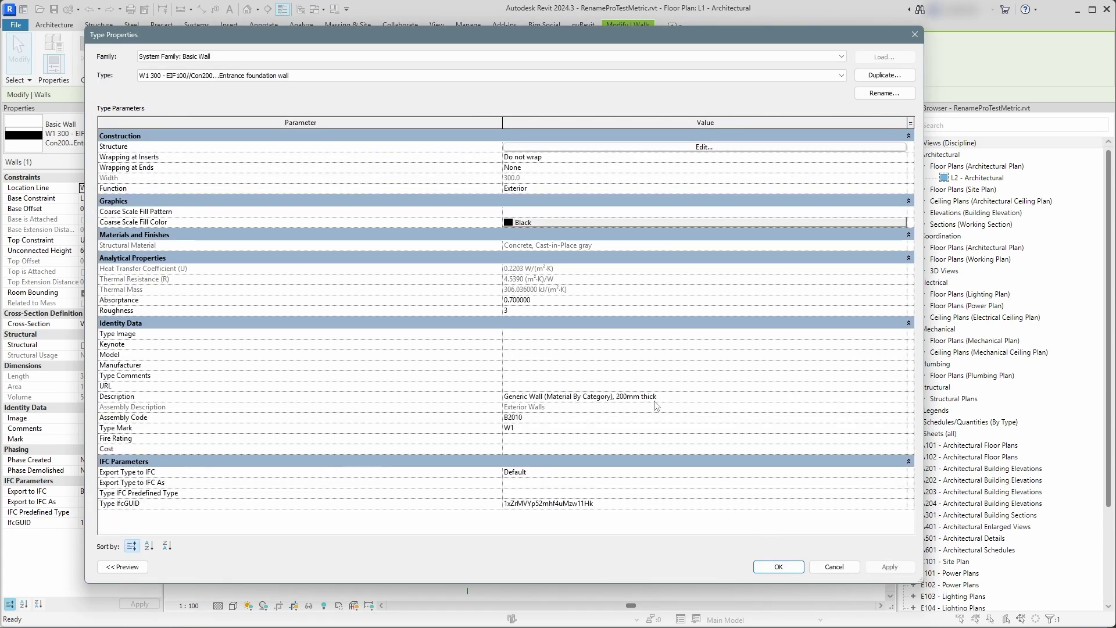
left_click(776, 569)
left_click(447, 313)
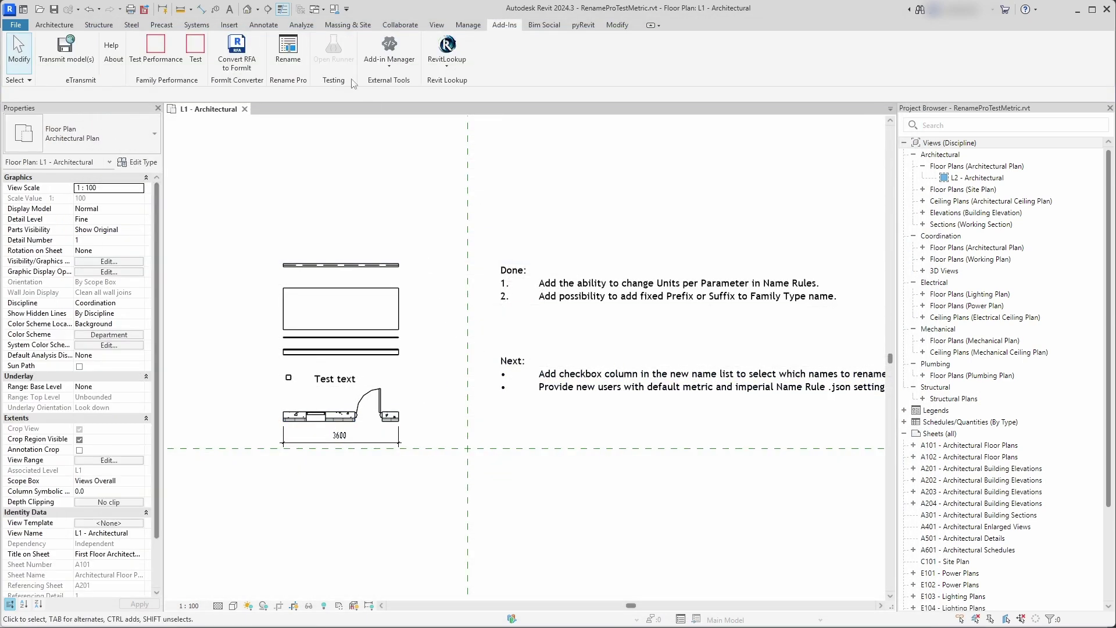
Filter the Rename Pro preview to valid names, rename the entrance foundation wall type, and check its name on the wall.
left_click(288, 50)
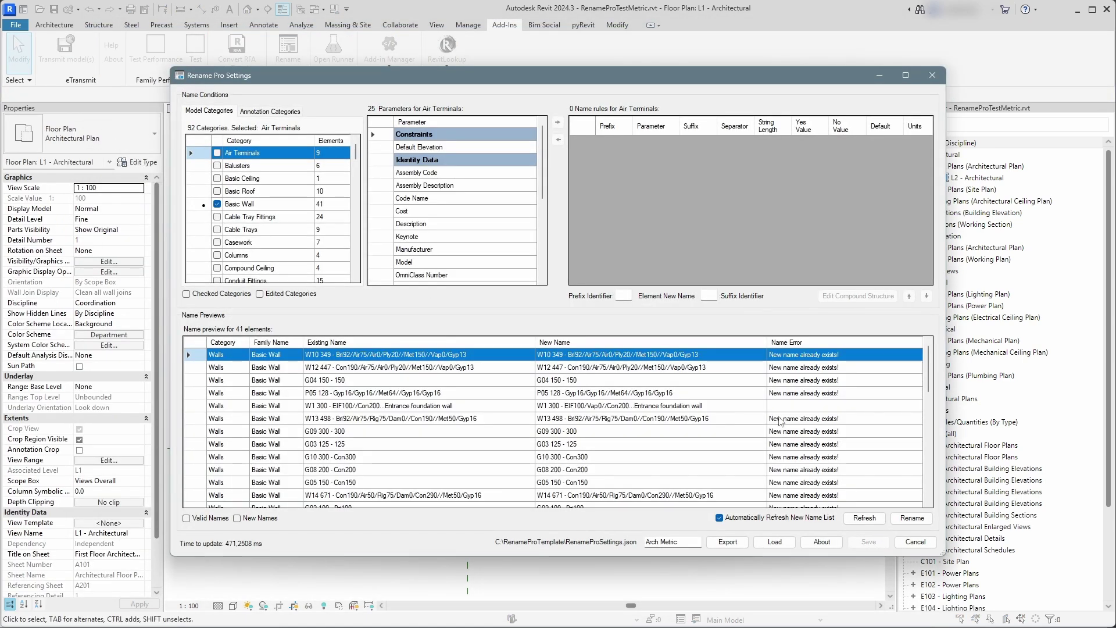
left_click(187, 518)
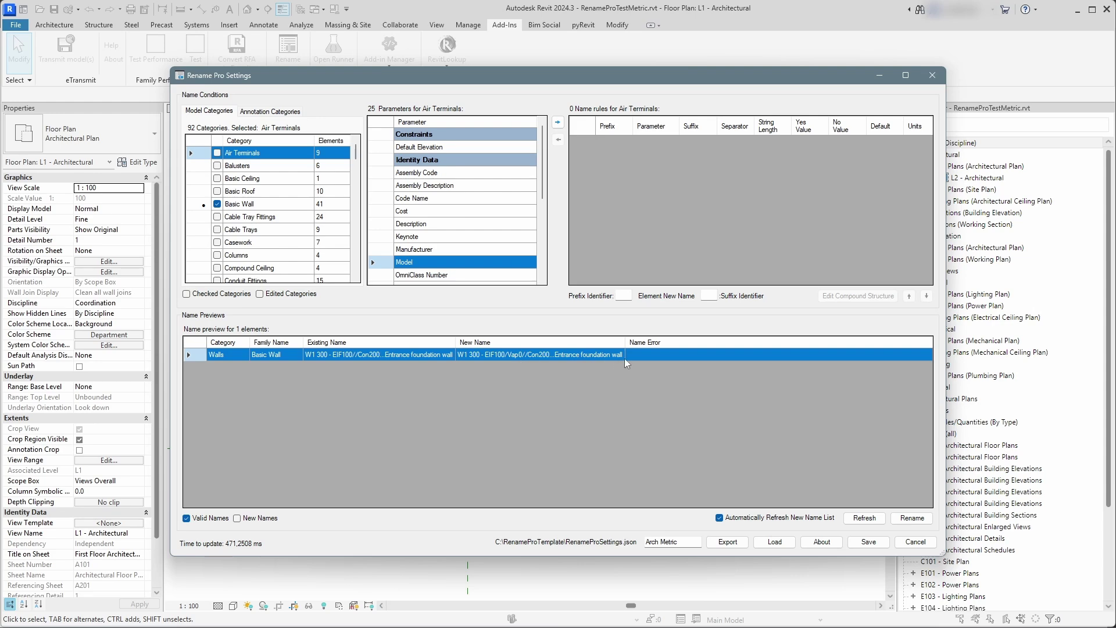
left_click(911, 517)
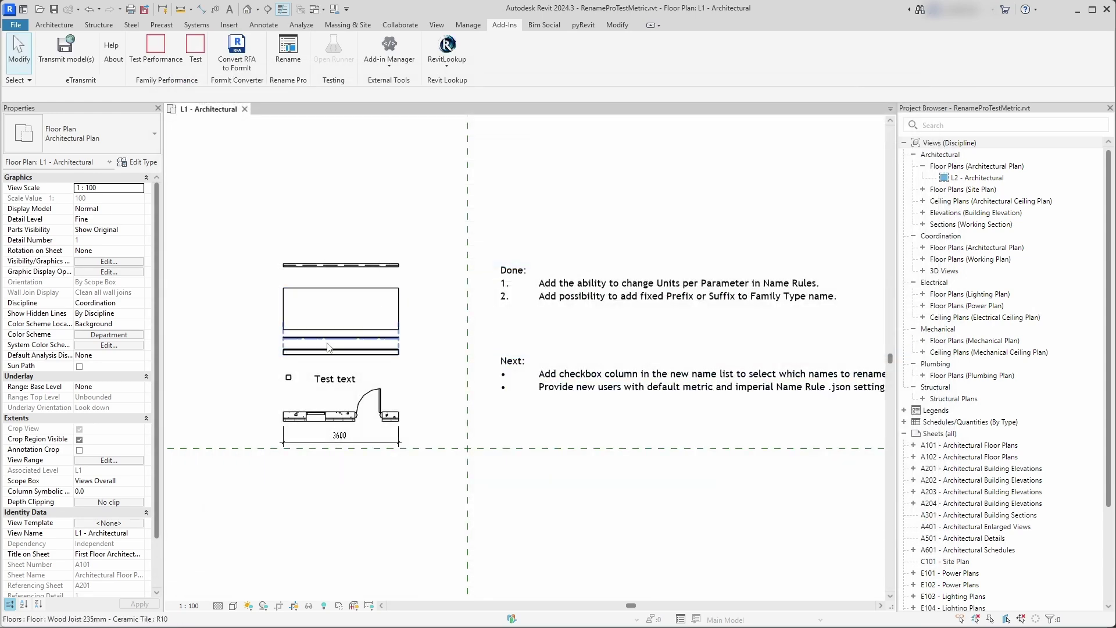
left_click(347, 417)
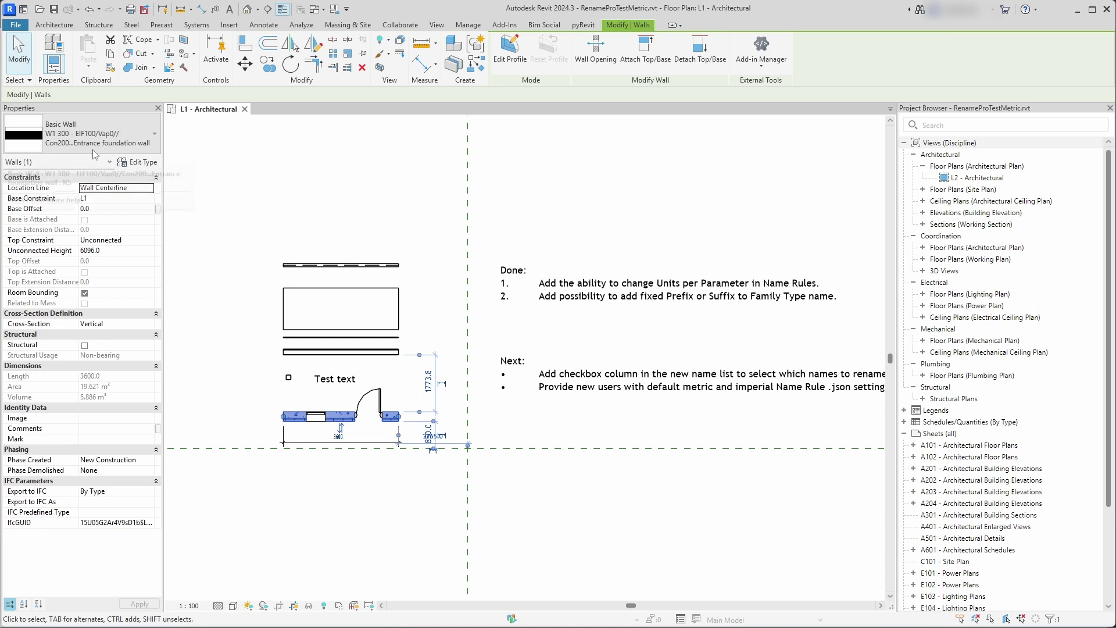
left_click(340, 201)
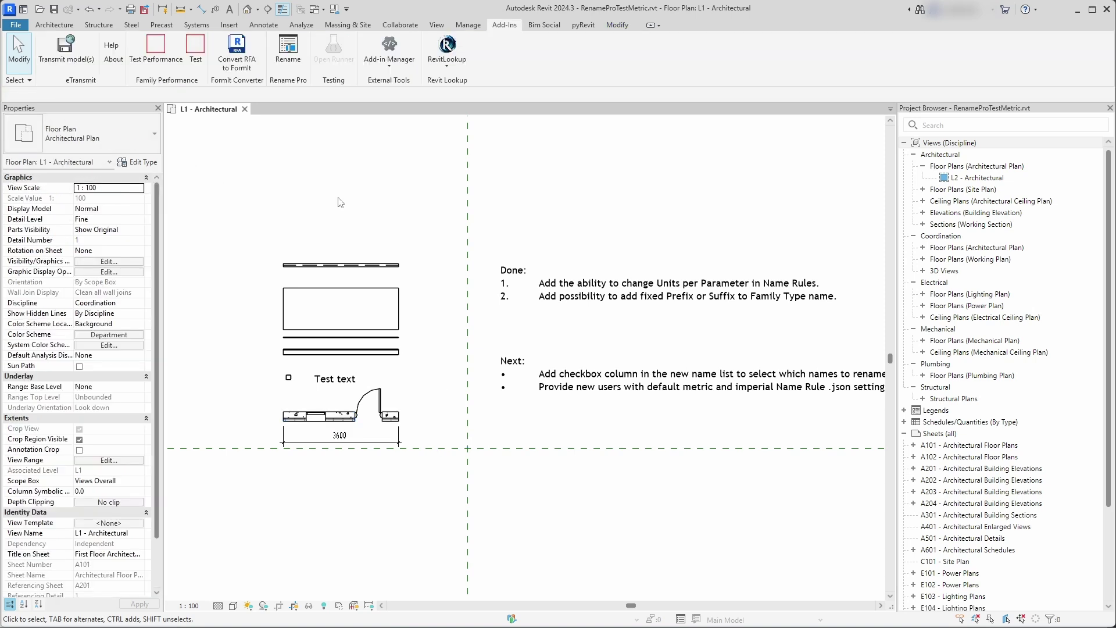
Include the Doors category in Rename Pro to preview new door type names.
left_click(287, 49)
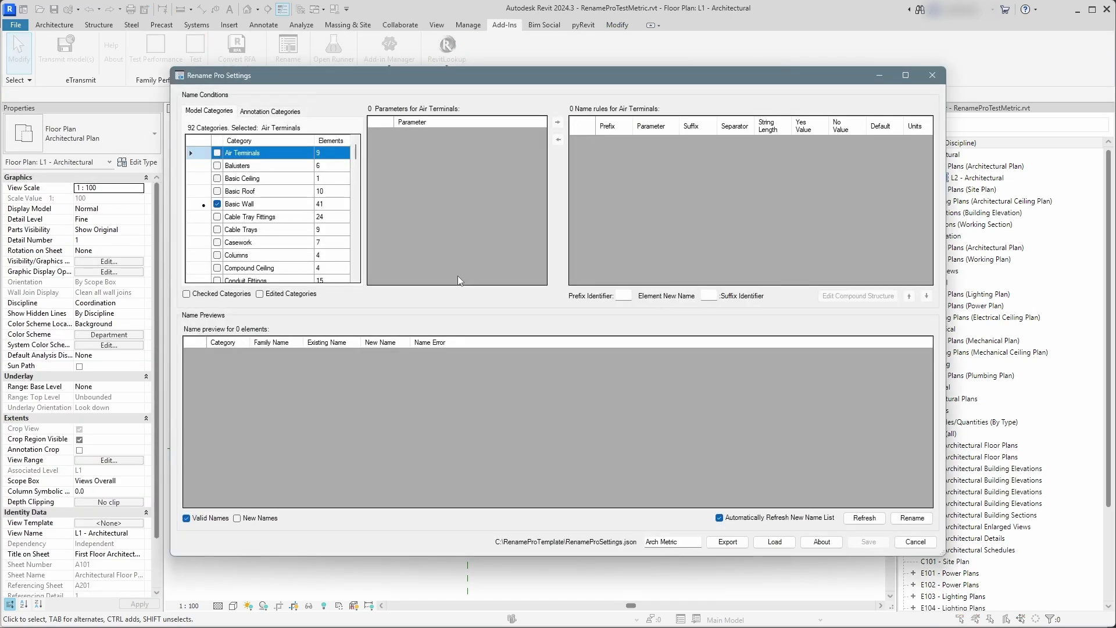
left_click(283, 207)
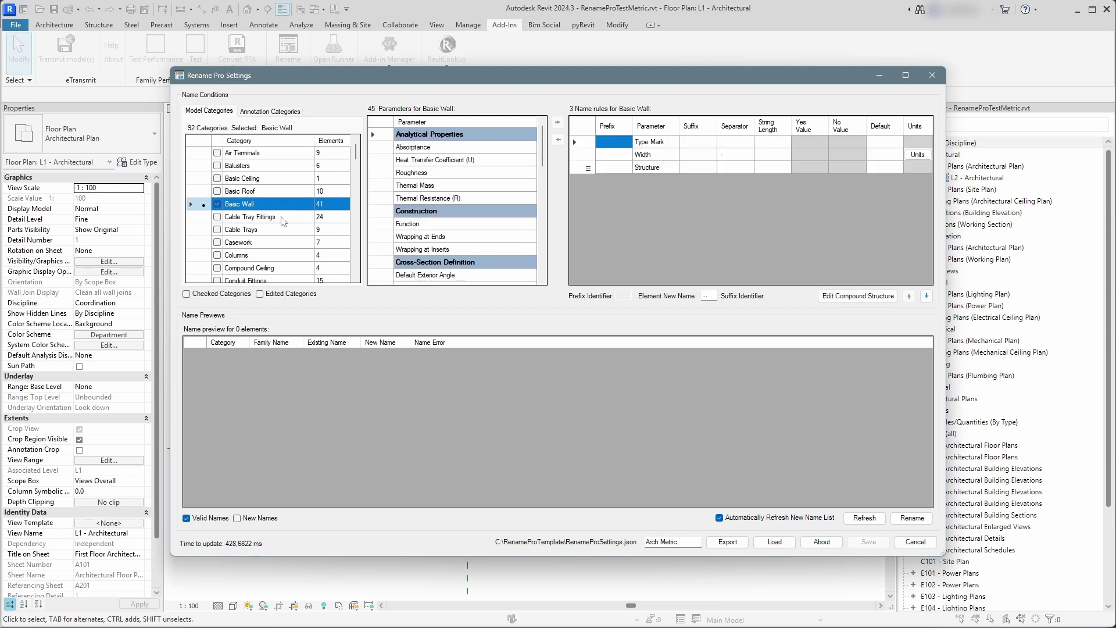
scroll(283, 221, "down", 4)
left_click(274, 255)
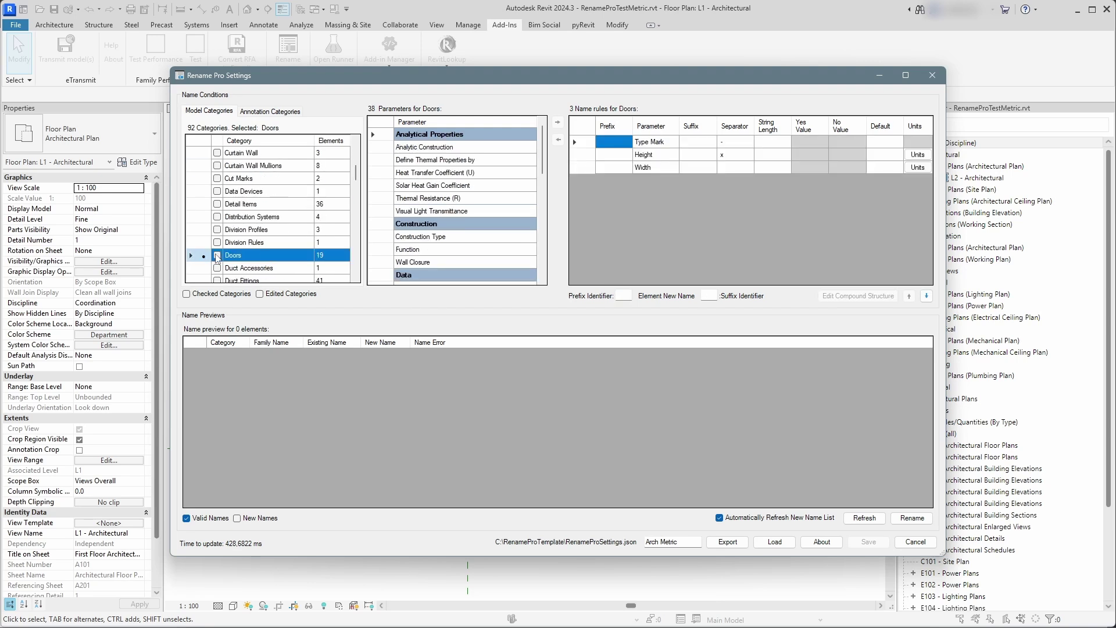
left_click(217, 255)
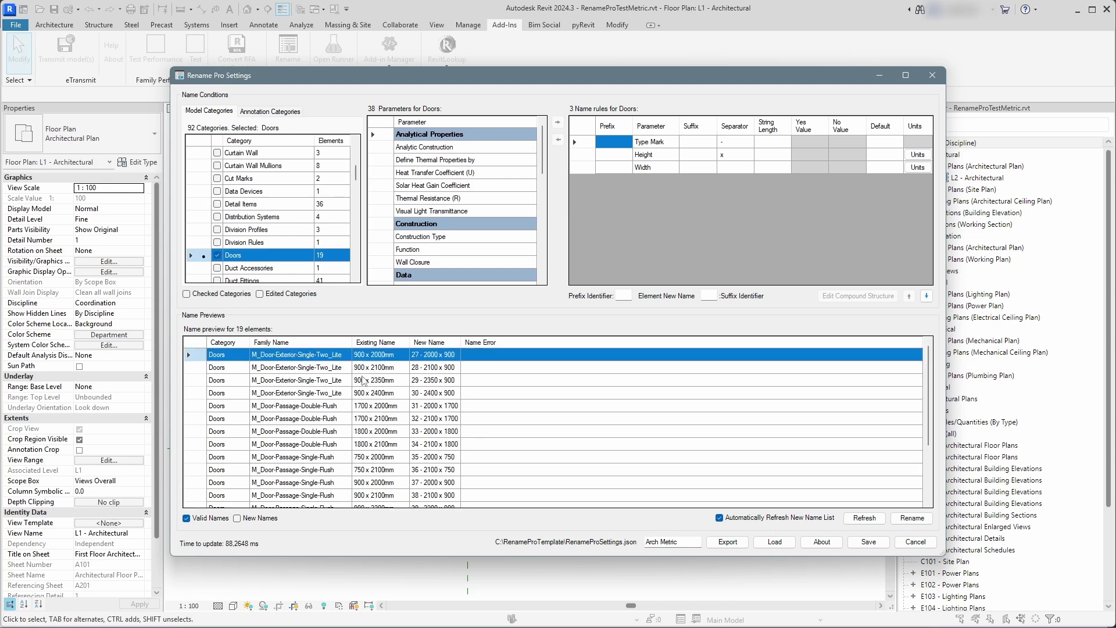
Override the project units for the Doors Height name rule with Centimeters and the cm unit symbol.
scroll(379, 423, "down", 3)
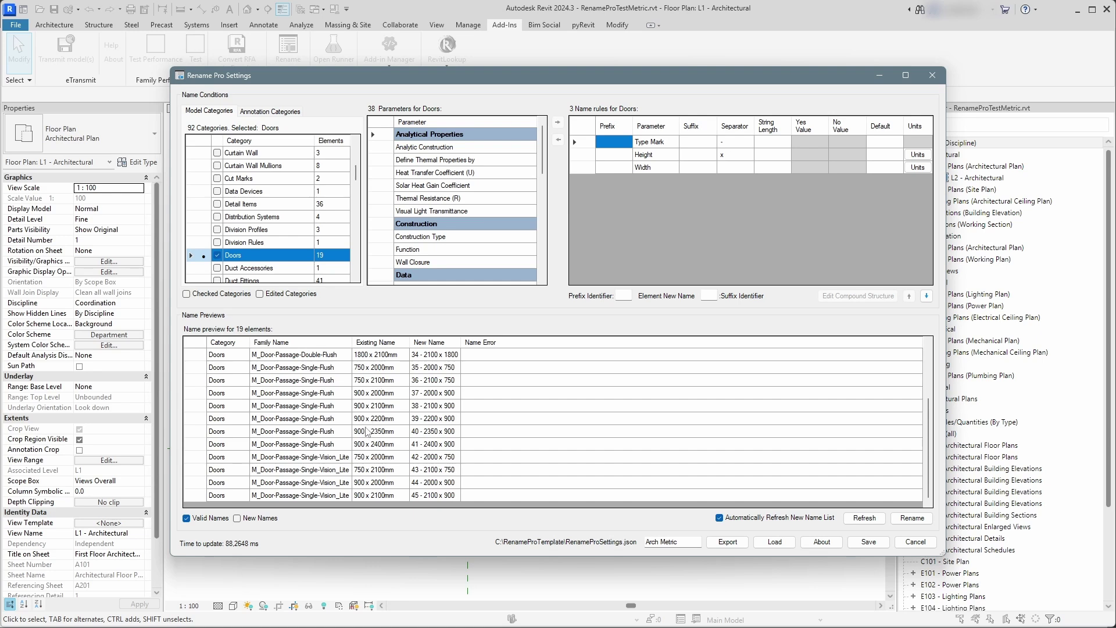
scroll(367, 432, "up", 3)
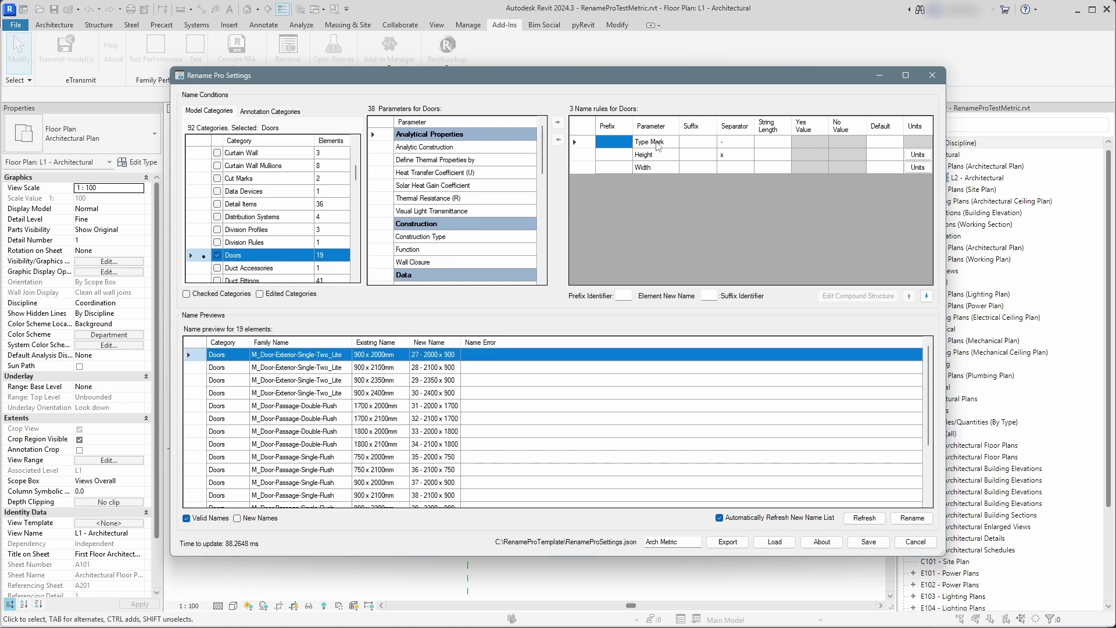
left_click(624, 144)
left_click(917, 154)
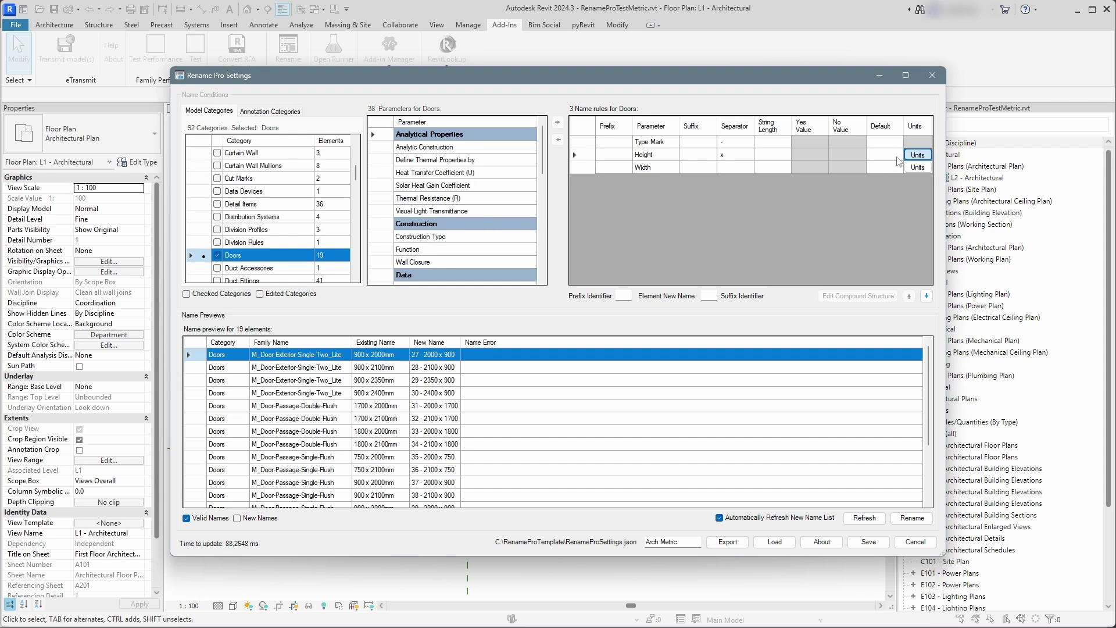
left_click(516, 230)
left_click(530, 245)
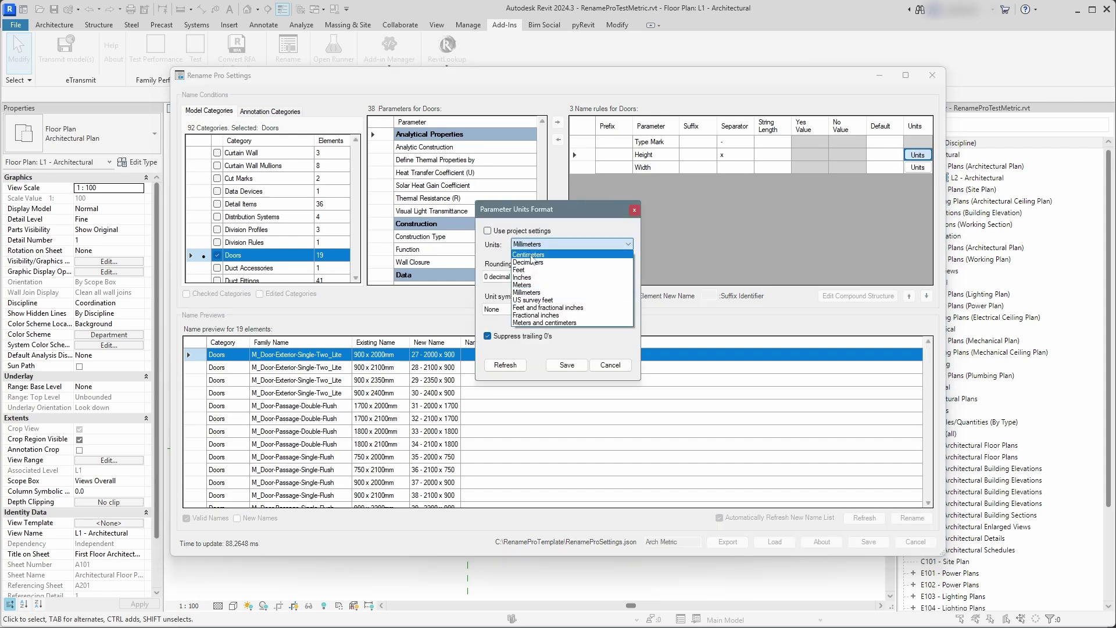
left_click(529, 268)
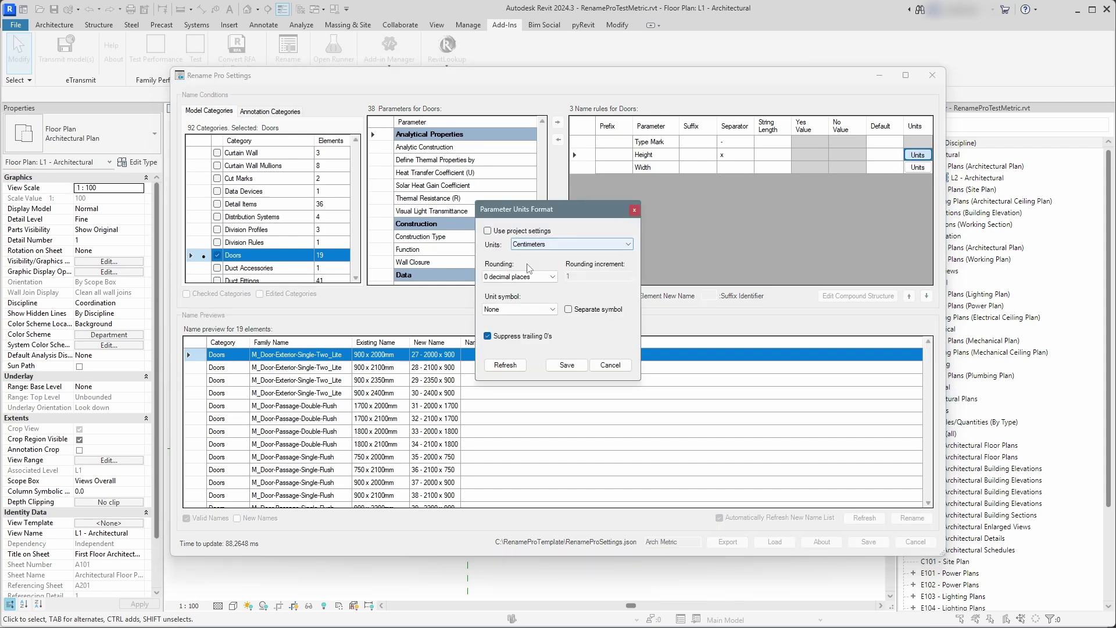
left_click(519, 309)
left_click(506, 328)
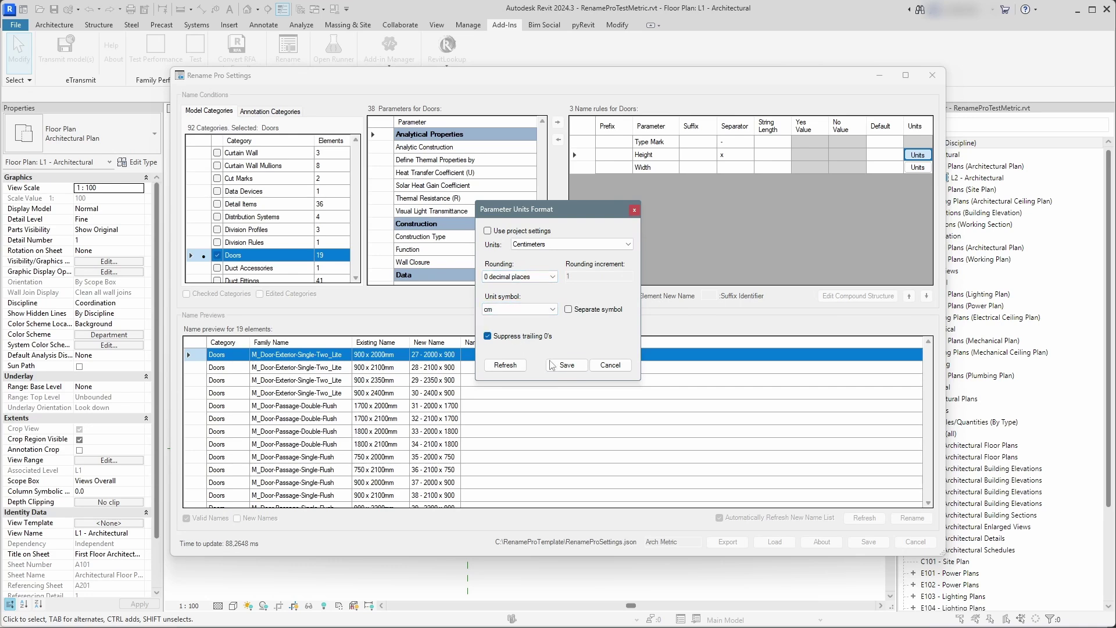
left_click(566, 366)
Override the project units for the Doors Width name rule with Centimeters rounded to 2 decimal places.
left_click(917, 167)
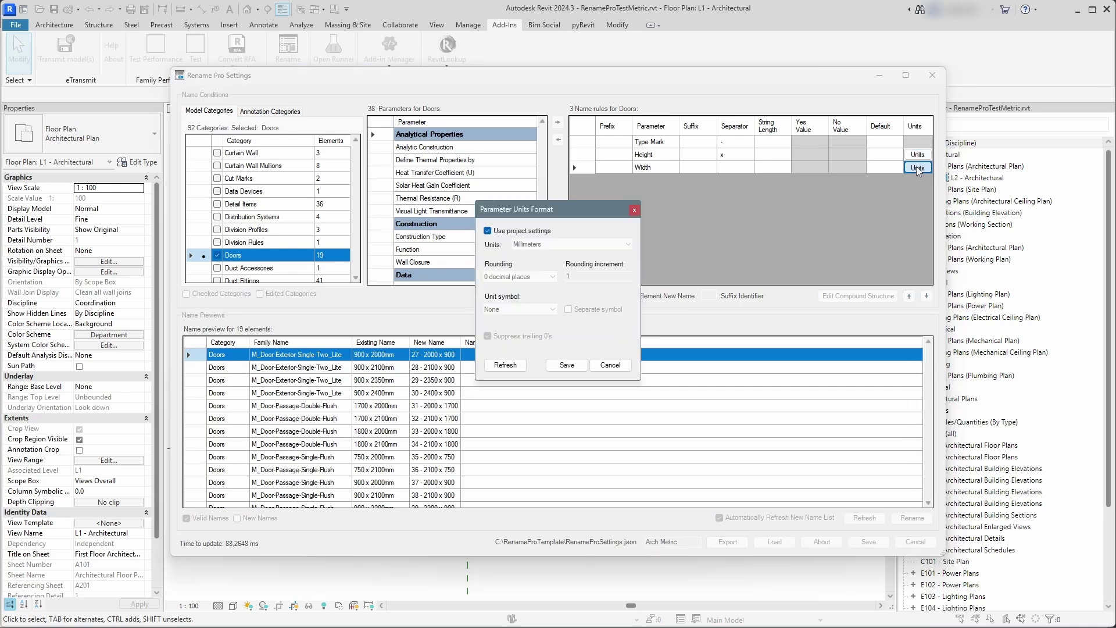
left_click(487, 230)
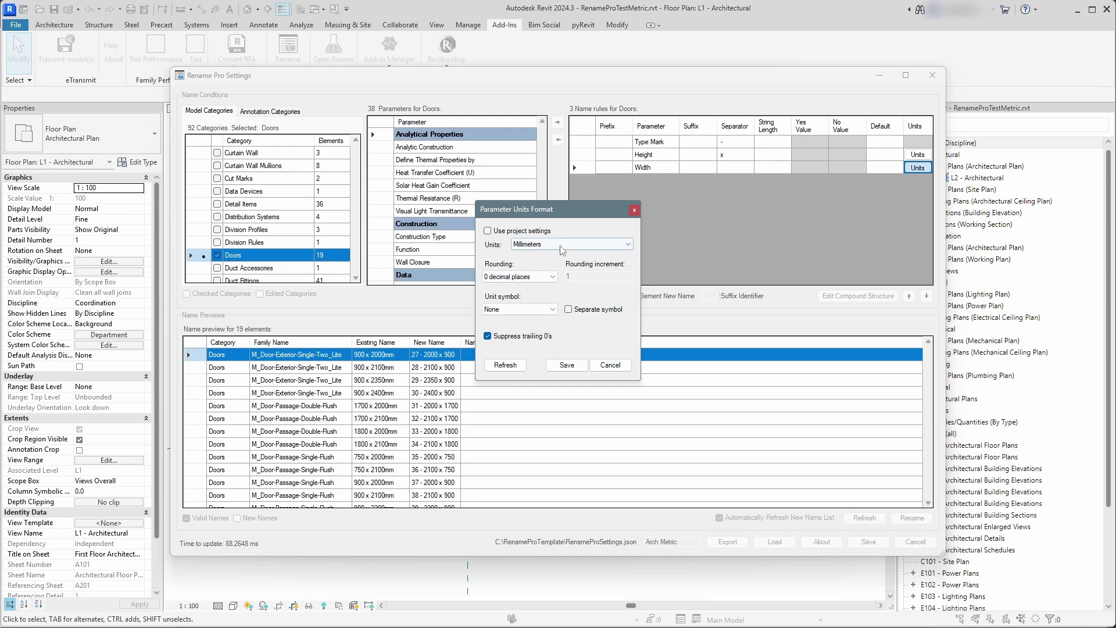
left_click(560, 244)
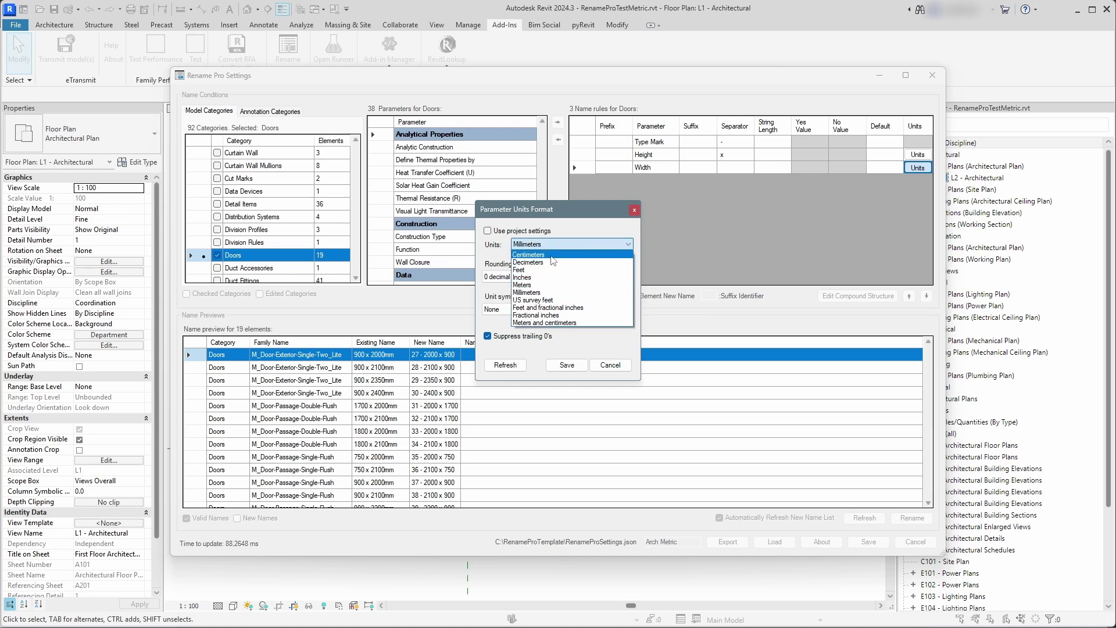
left_click(538, 254)
left_click(537, 277)
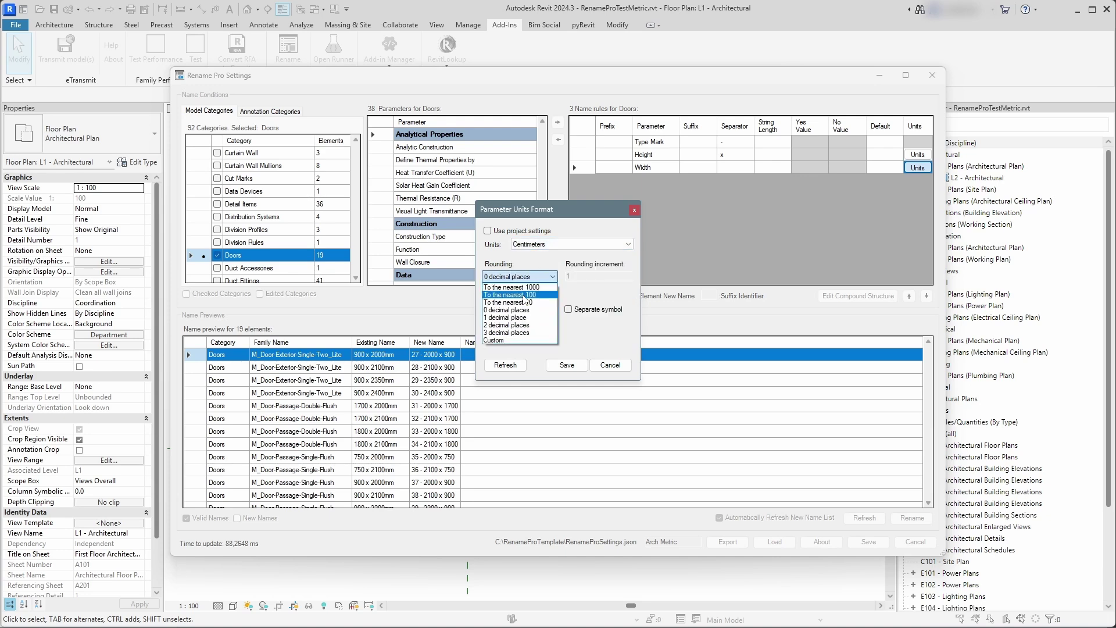
left_click(516, 329)
key("Down")
key("Down")
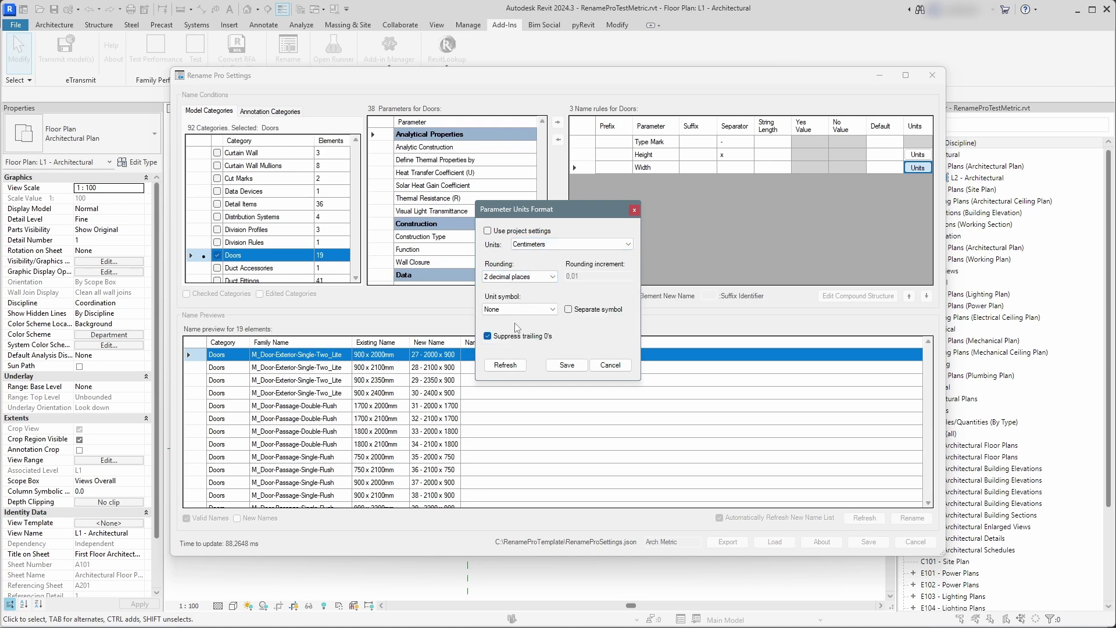
left_click(565, 366)
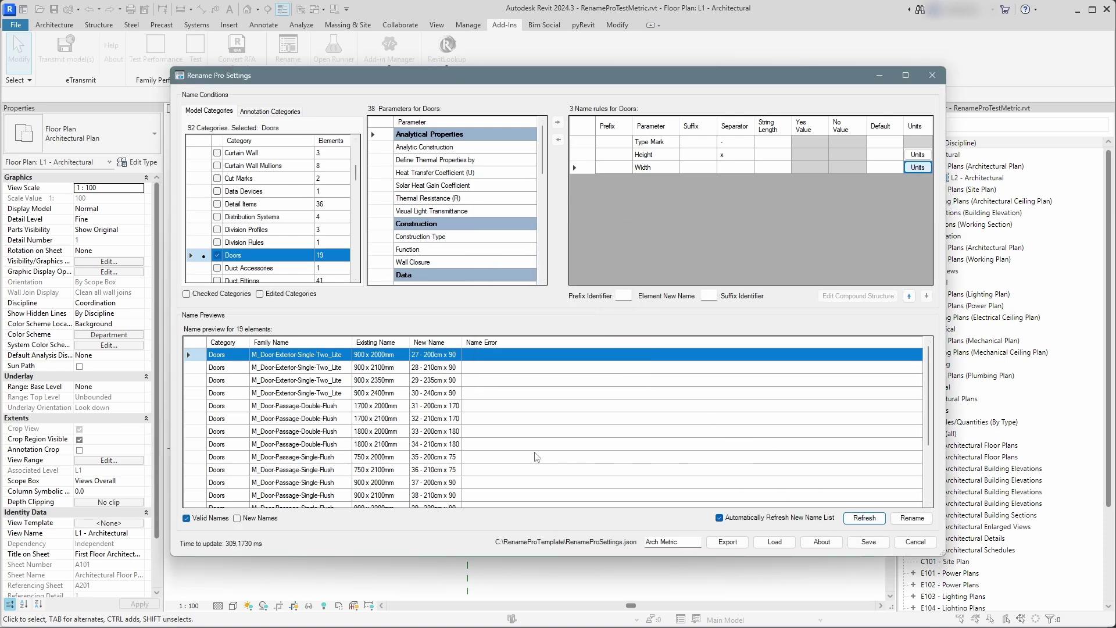
Add the cm unit symbol to the Doors Width rule, refresh the preview, and save the units format.
left_click(918, 167)
left_click(512, 309)
left_click(508, 327)
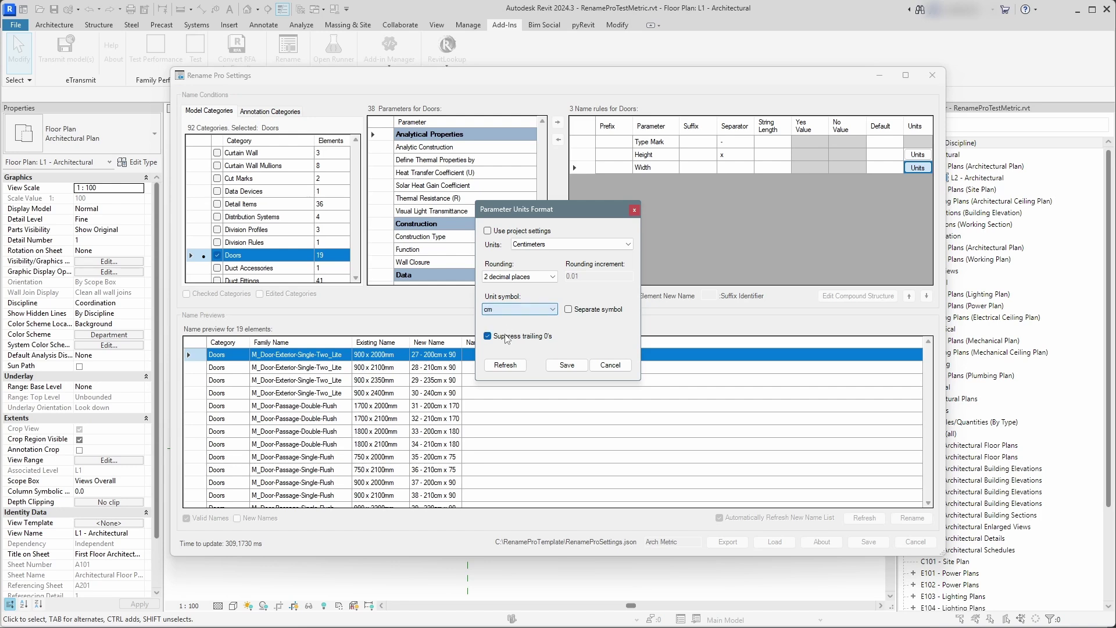
left_click(507, 364)
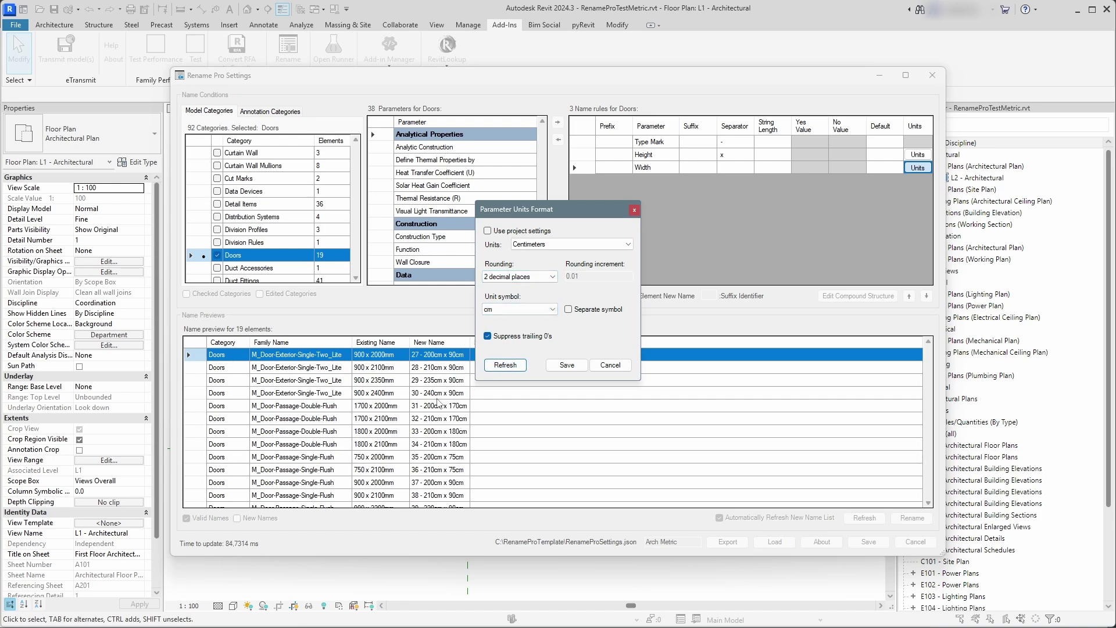
left_click(566, 364)
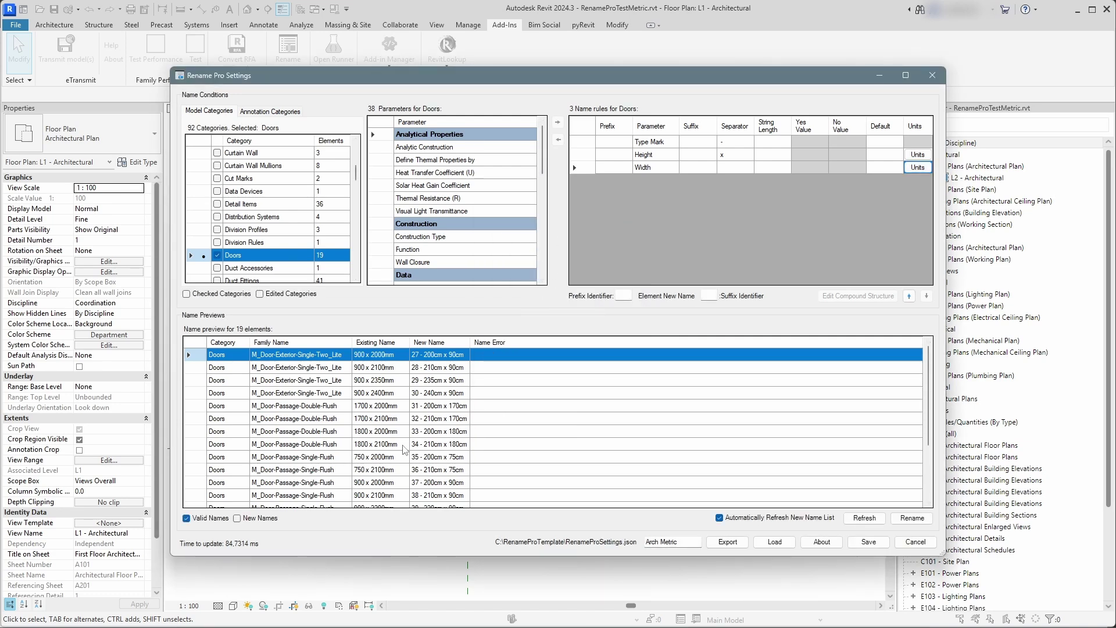
scroll(439, 402, "down", 3)
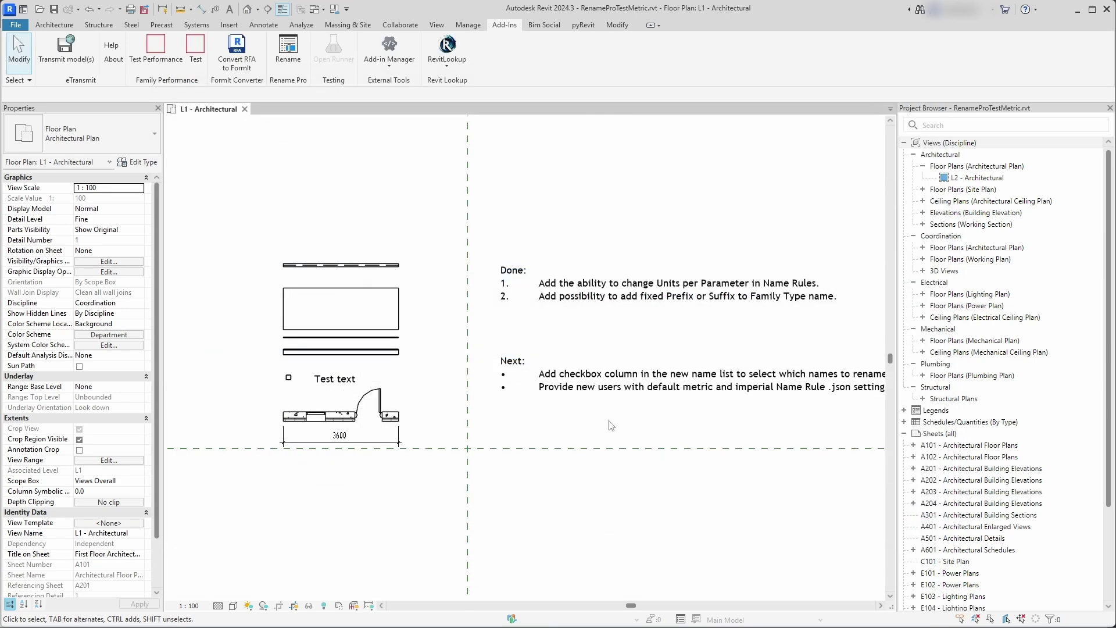
Check the entrance foundation wall's type name in the plan, and reopen Rename Pro with the Basic Wall name rules.
left_click(301, 416)
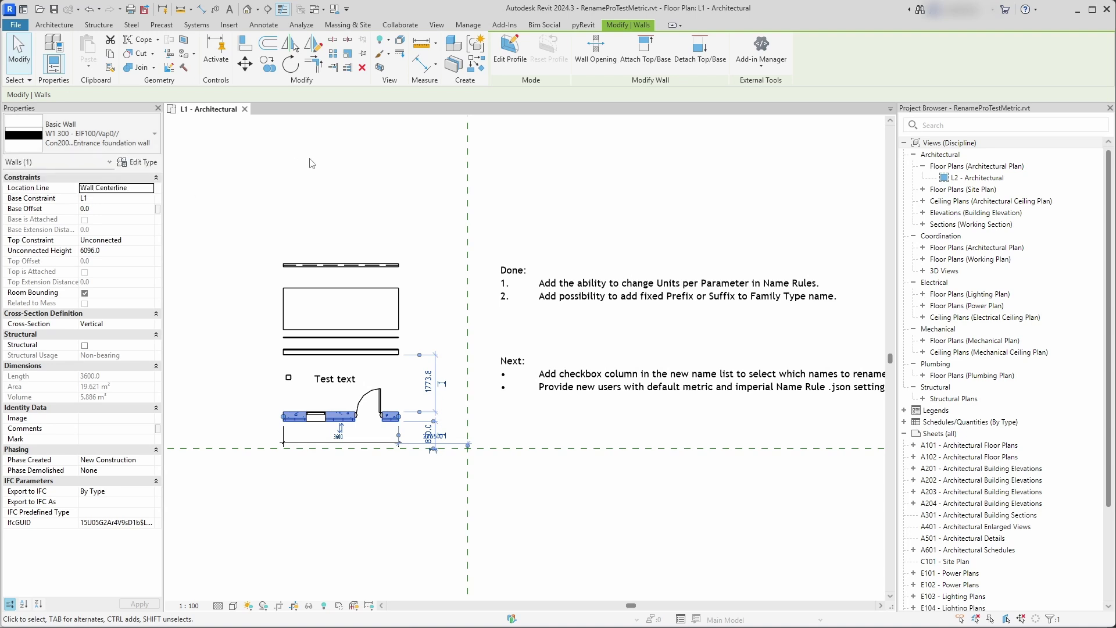
left_click(418, 160)
left_click(288, 49)
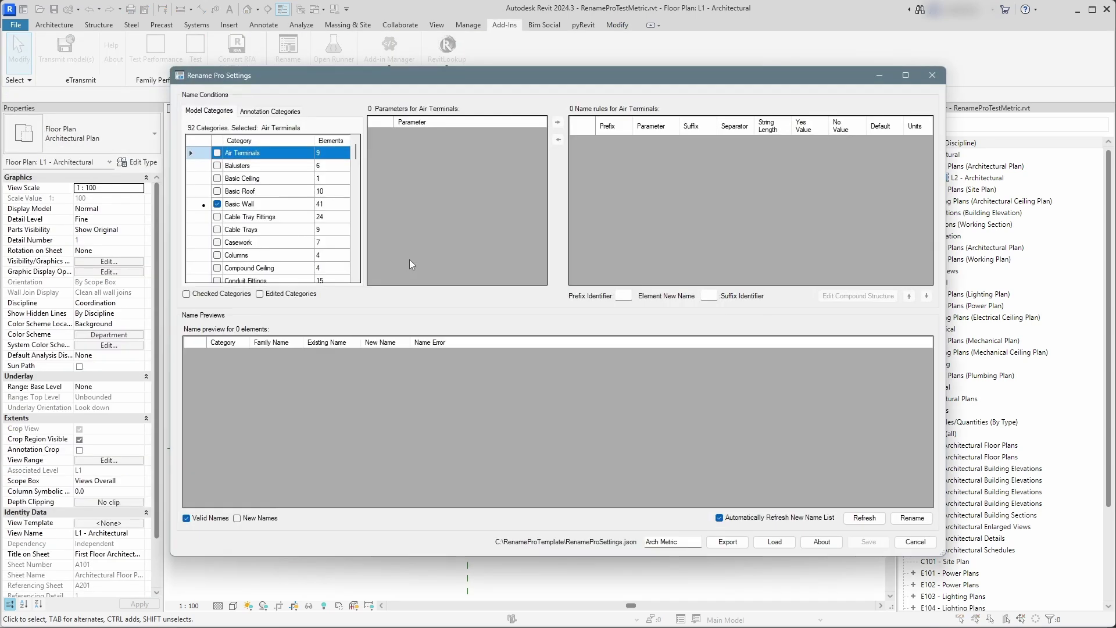
left_click(270, 204)
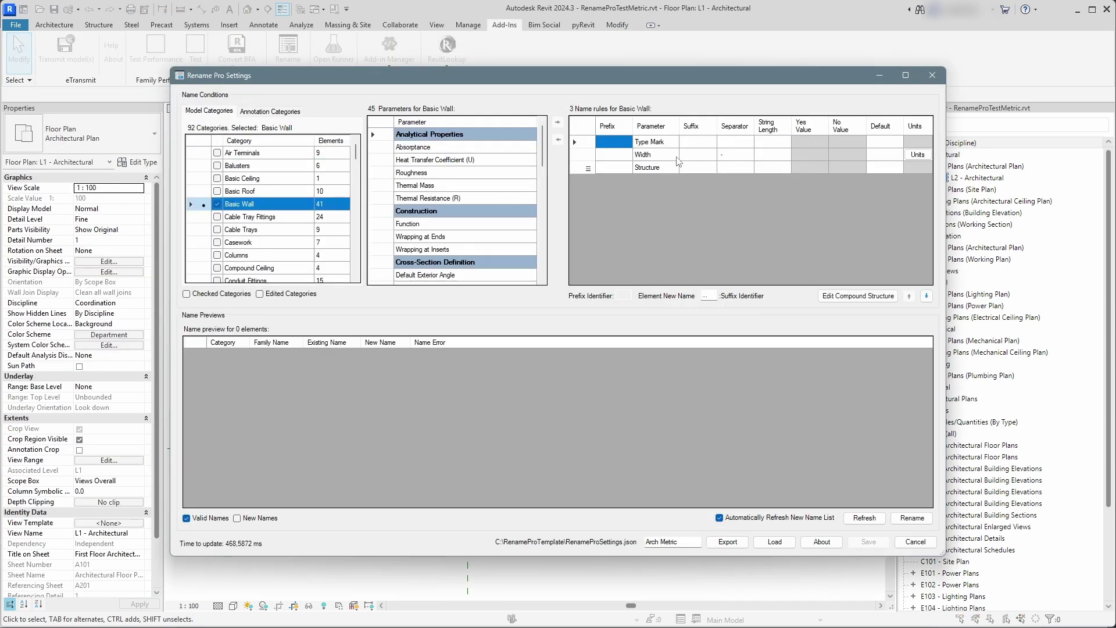
Override the project units for the Basic Wall Width rule, adding the mm symbol, and save after refreshing the preview.
left_click(917, 154)
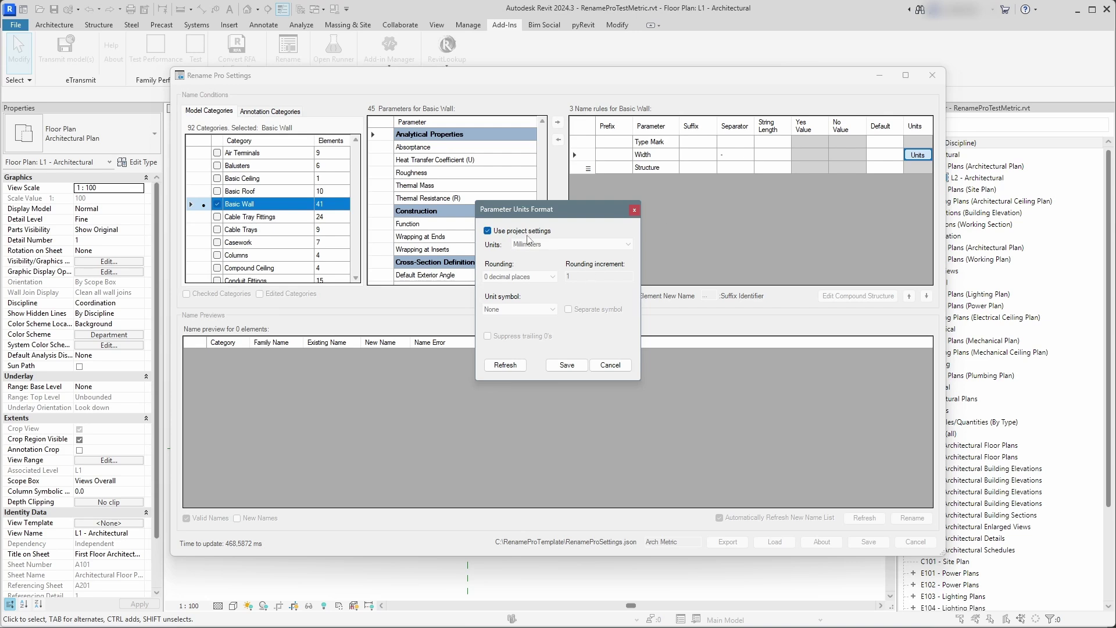
left_click(527, 232)
left_click(513, 308)
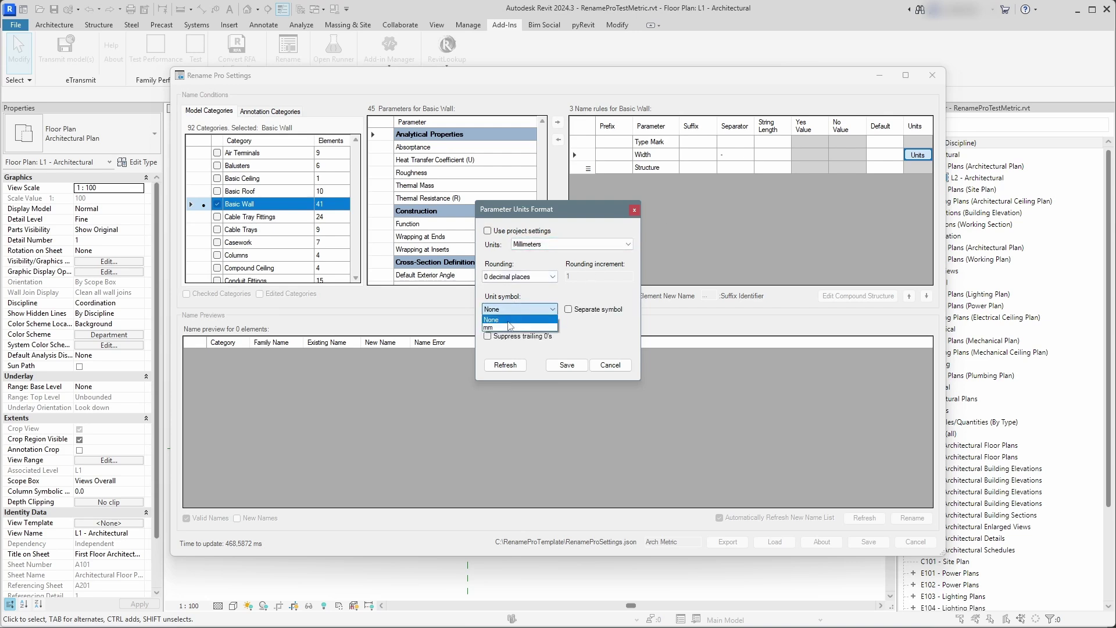
left_click(510, 327)
left_click(505, 365)
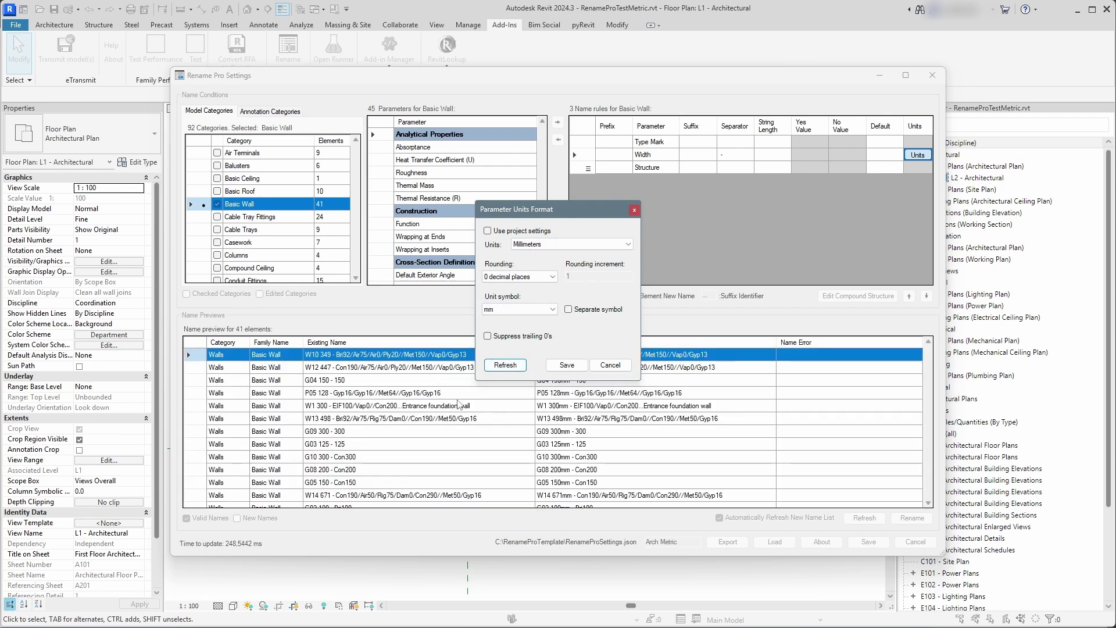
left_click(572, 364)
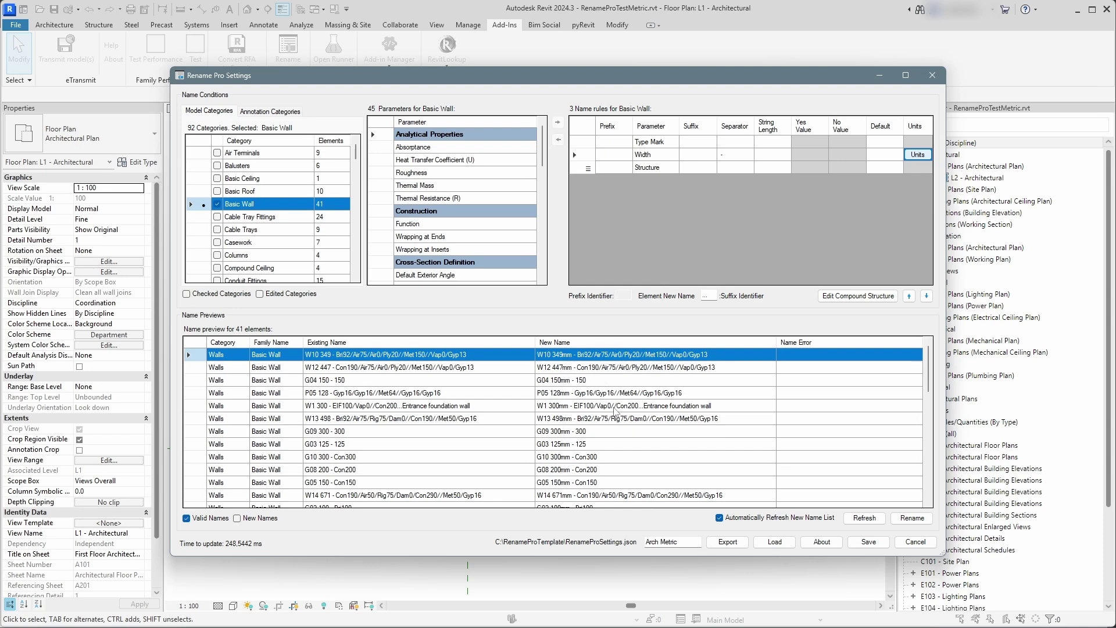
Switch the Basic Wall Width rule to Centimeters with the cm symbol, refresh the preview, and save the format.
left_click(917, 155)
left_click(627, 244)
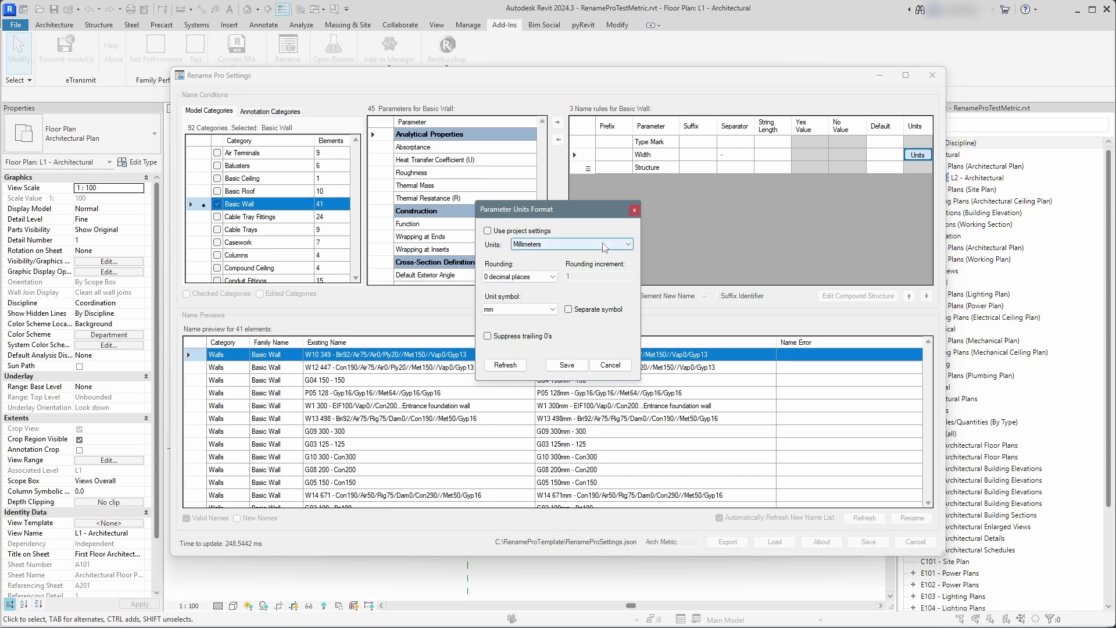
left_click(535, 264)
left_click(517, 311)
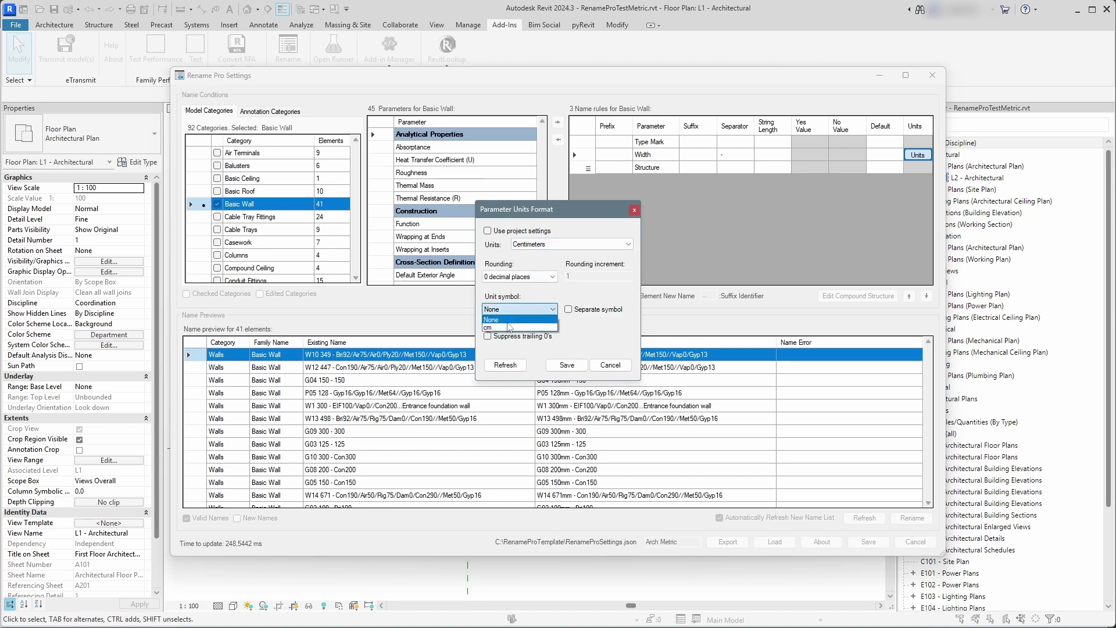
left_click(506, 327)
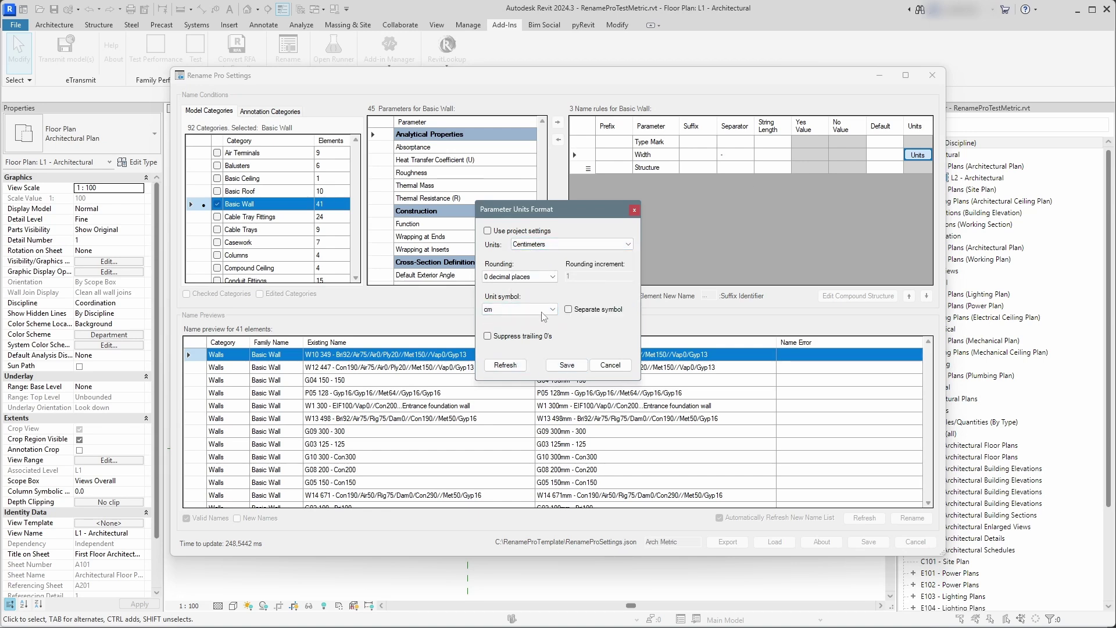
left_click(530, 278)
left_click(525, 310)
left_click(519, 365)
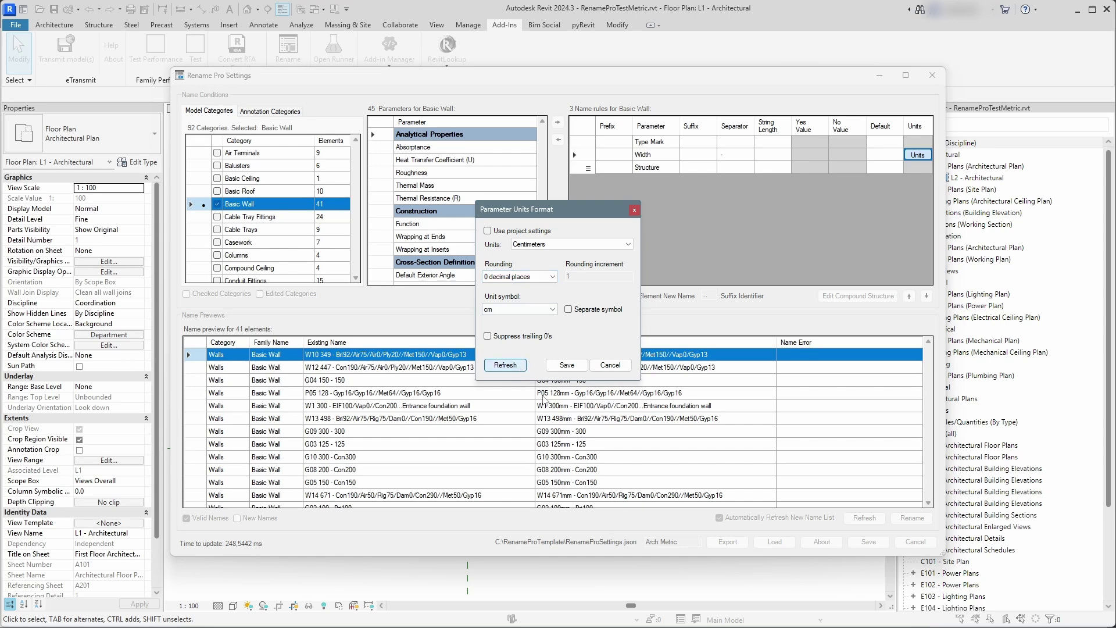
left_click(567, 365)
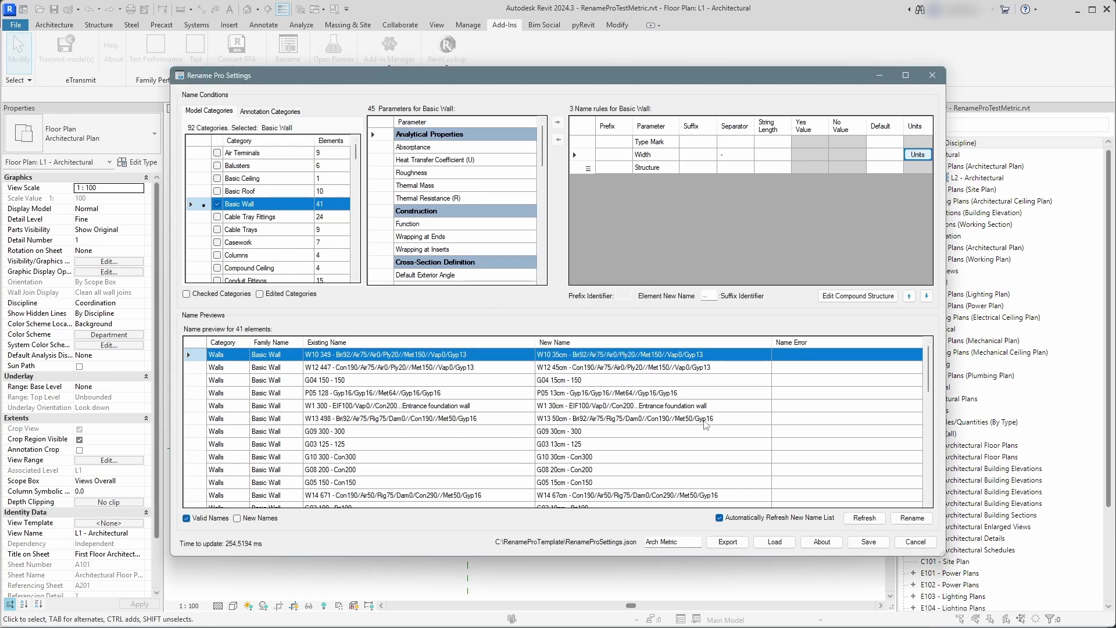
In the wall's compound structure rules, format the layer Width in Millimeters with the mm symbol and 2 decimal places.
left_click(859, 298)
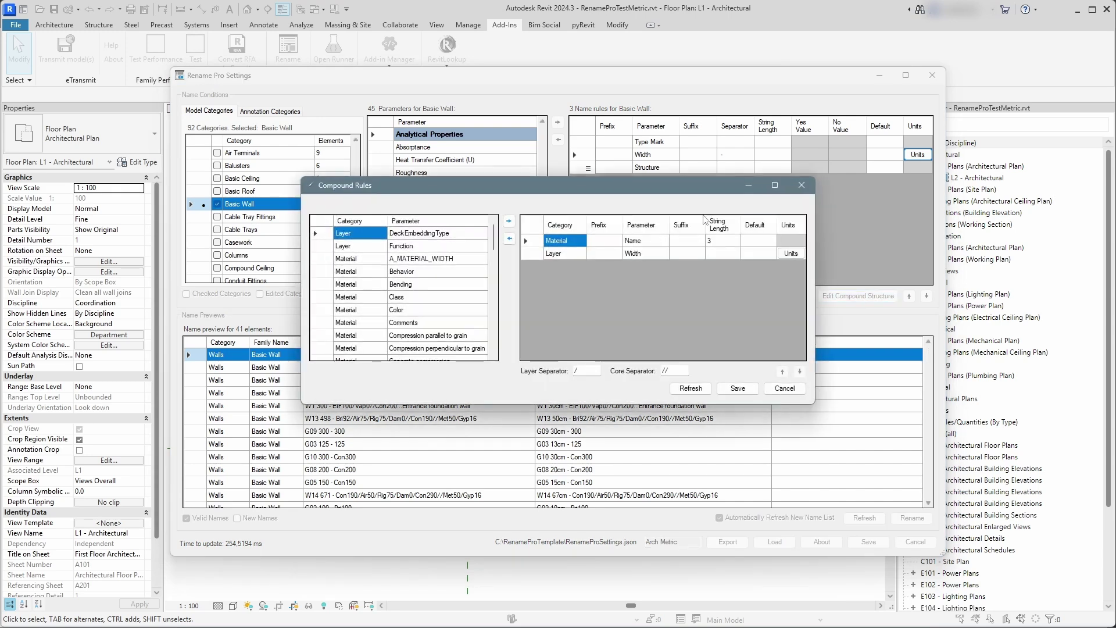
left_click(790, 253)
left_click(515, 234)
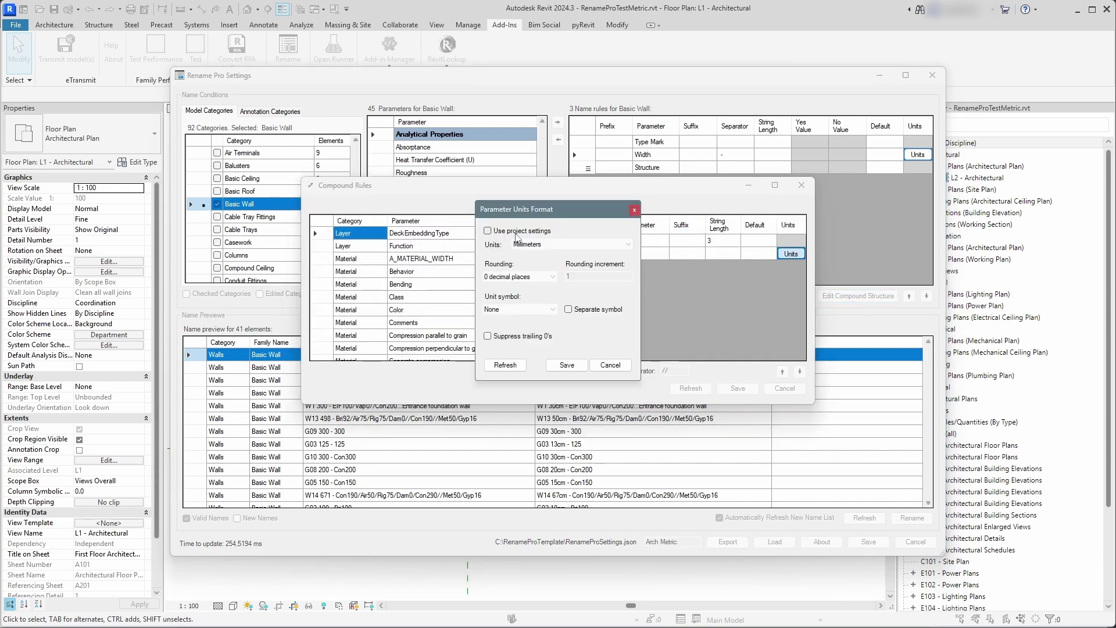
left_click(505, 309)
left_click(501, 326)
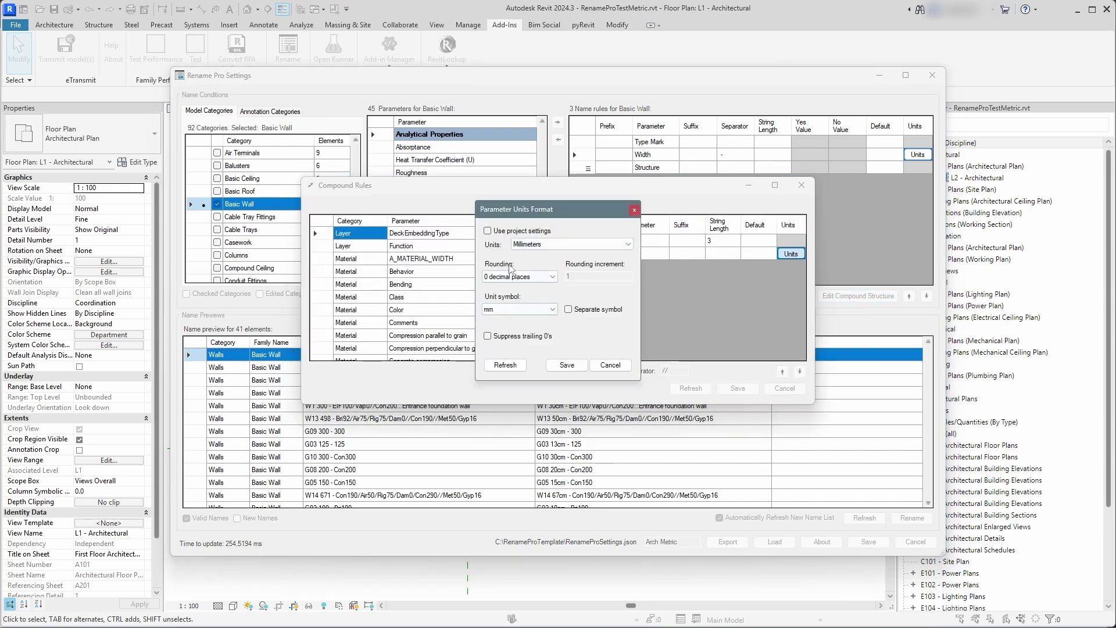
left_click(519, 276)
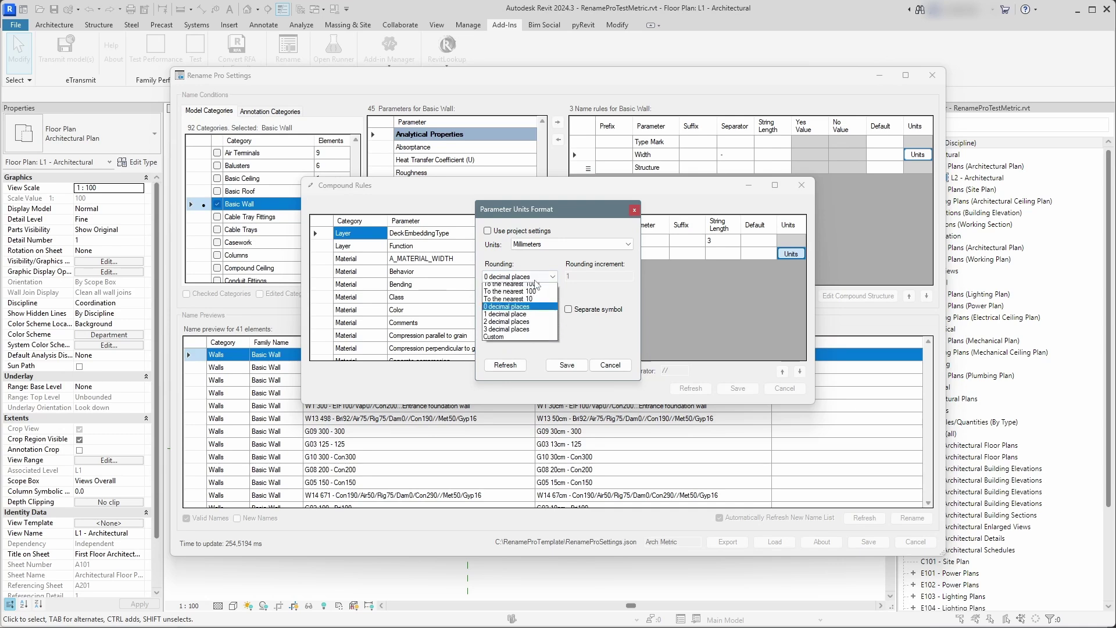
left_click(512, 301)
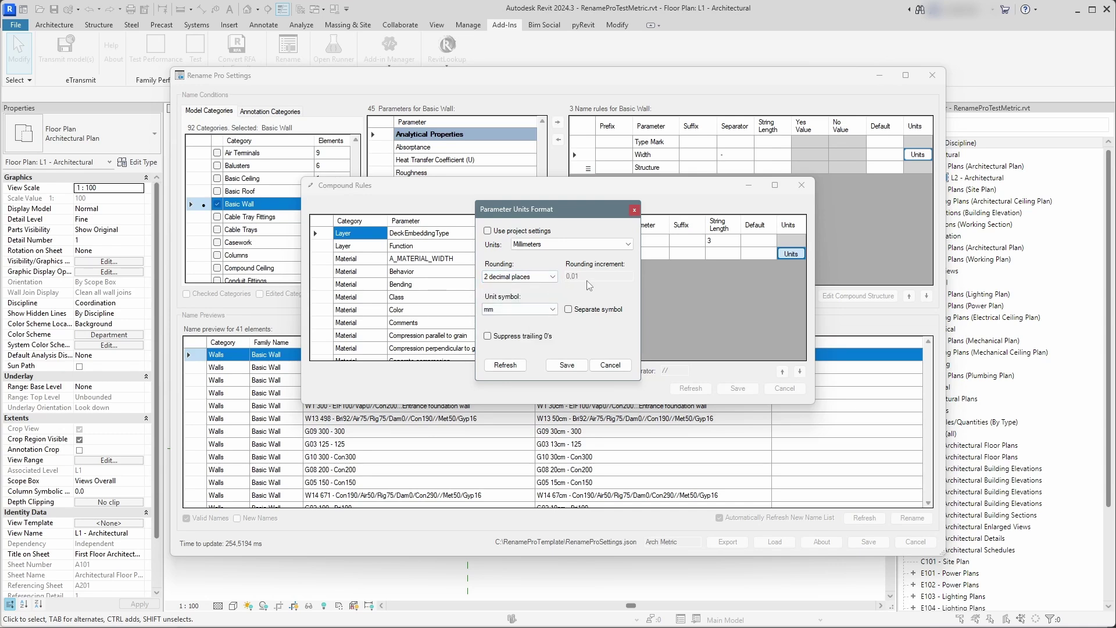
Suppress trailing zeros for the layer Width, save the compound rules, and refresh the wall name preview.
left_click(487, 335)
left_click(566, 365)
left_click(736, 388)
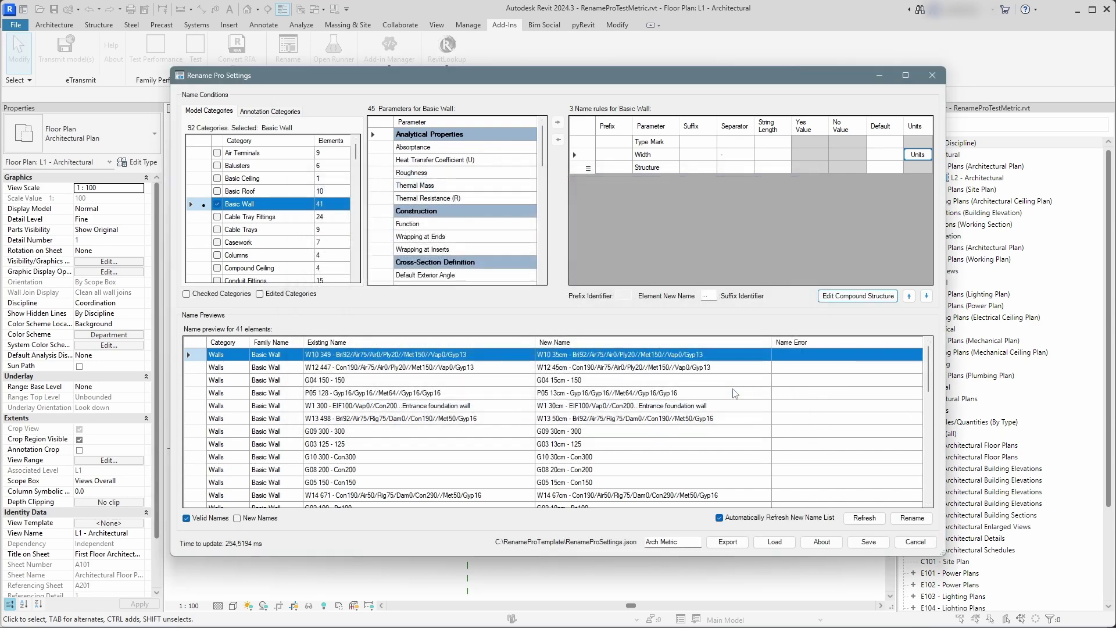
left_click(864, 517)
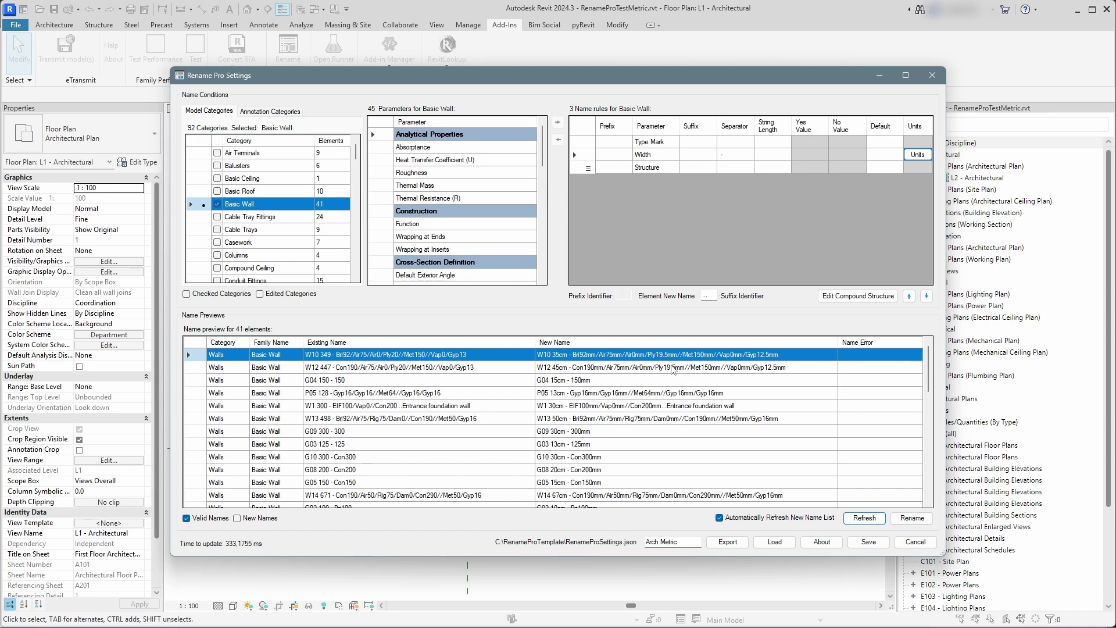
Set the layer Width's unit symbol to None in the wall's compound structure rules, save them, and refresh the name preview.
left_click(858, 296)
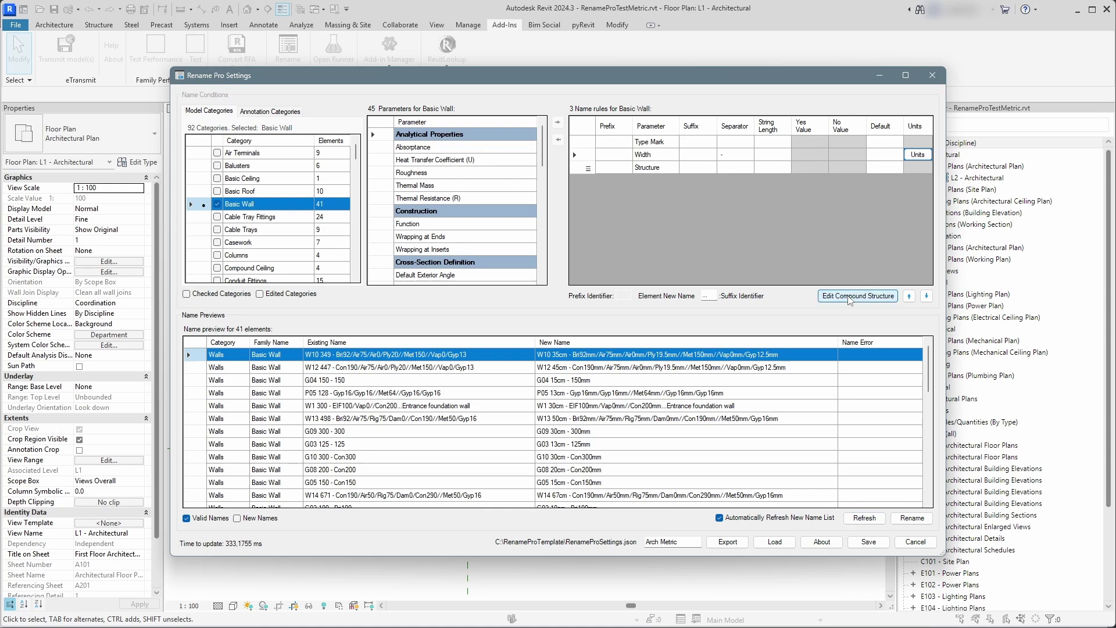
left_click(791, 254)
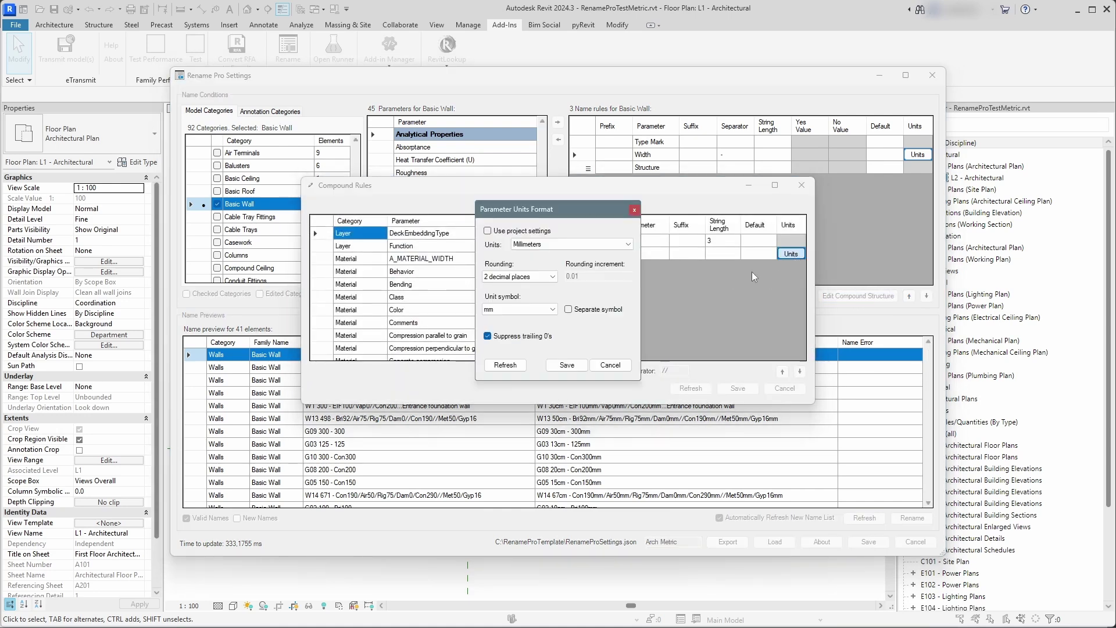
left_click(543, 309)
left_click(530, 323)
left_click(567, 365)
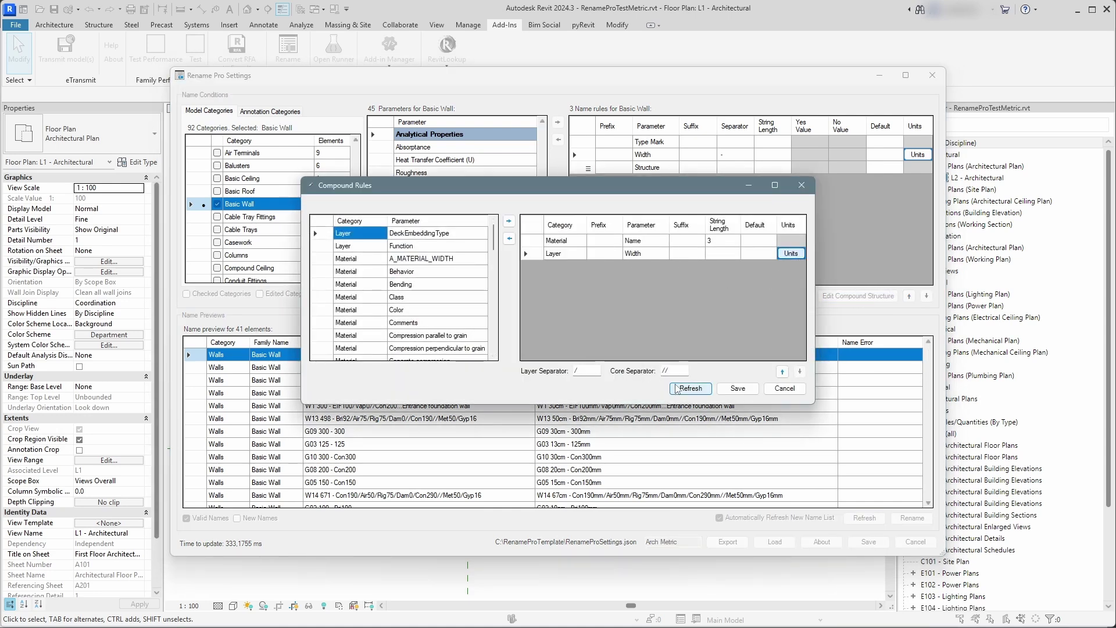
left_click(791, 254)
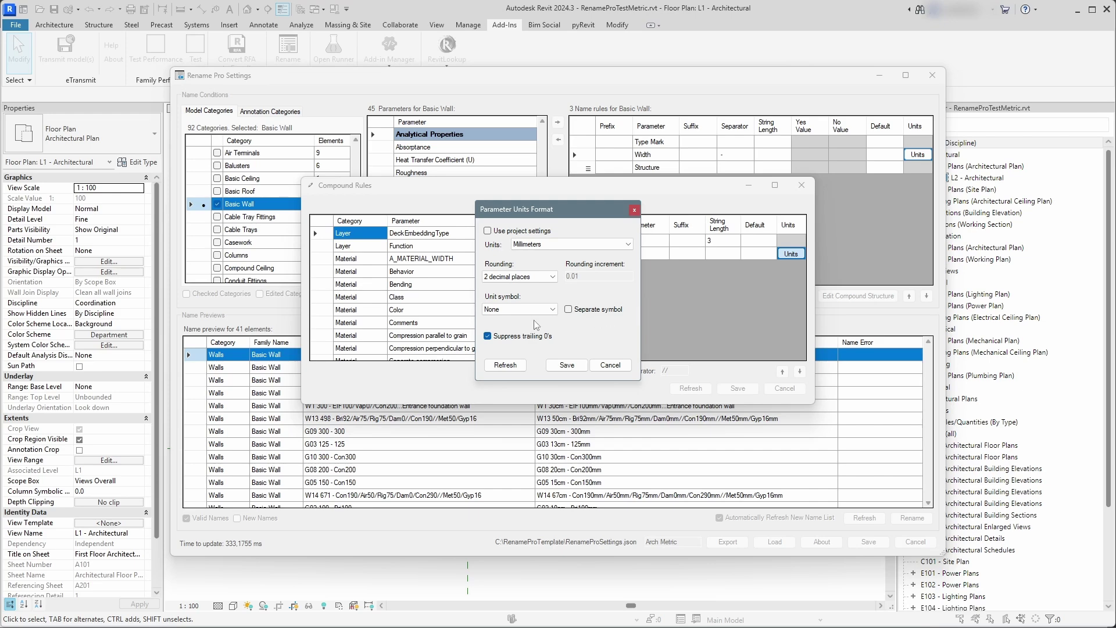
left_click(567, 365)
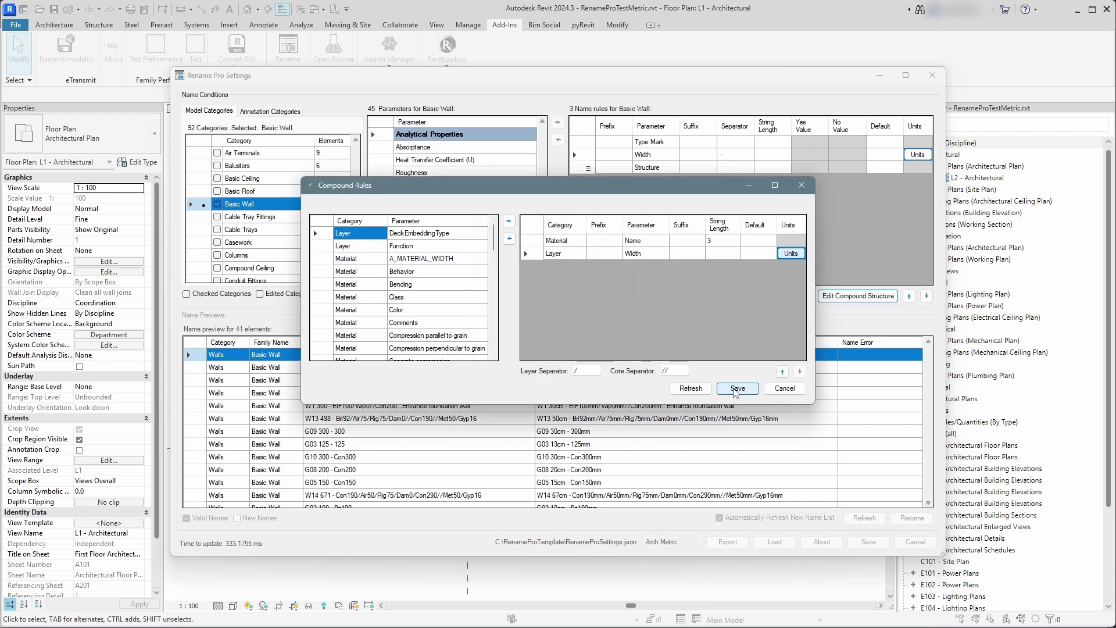
left_click(737, 389)
left_click(864, 517)
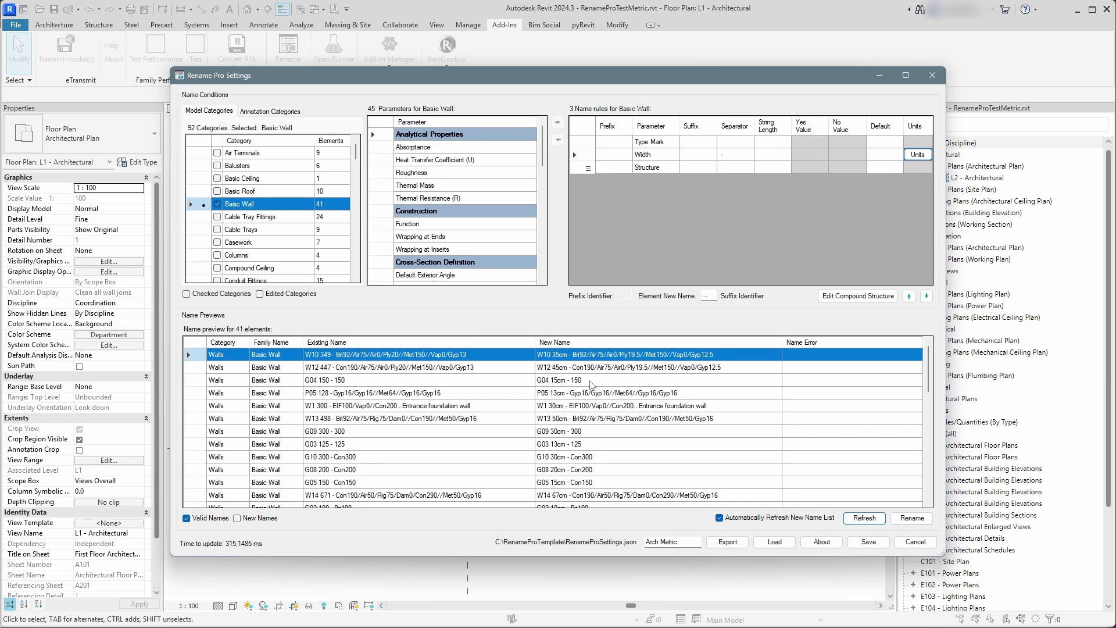
Review the new Basic Wall names throughout the preview list, including the G01 wall type.
scroll(674, 412, "down", 5)
scroll(609, 411, "down", 1)
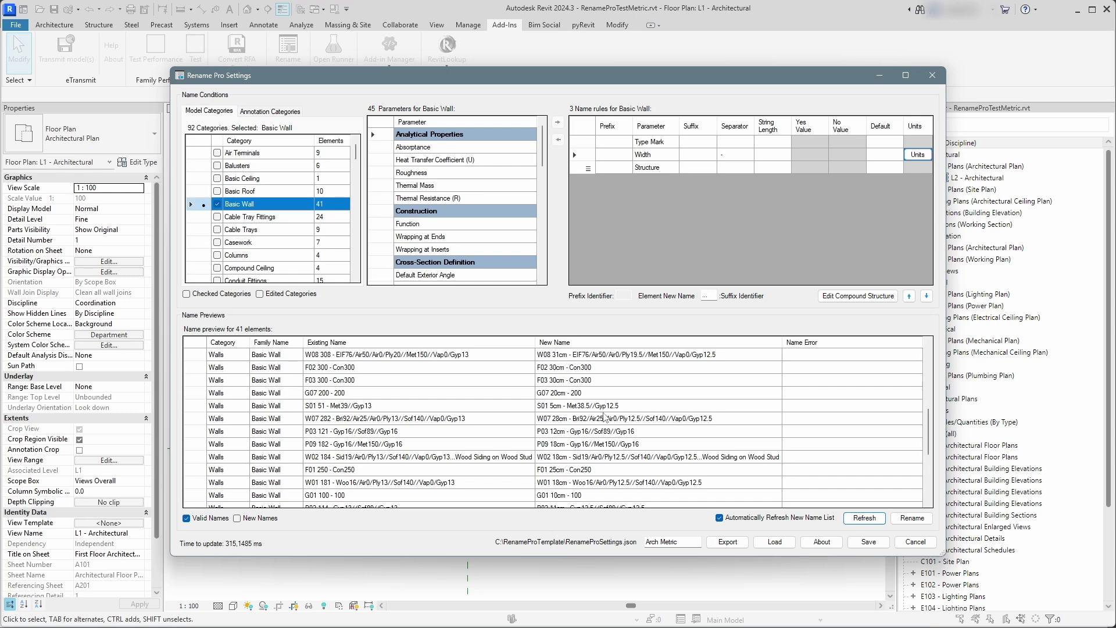
scroll(605, 416, "up", 4)
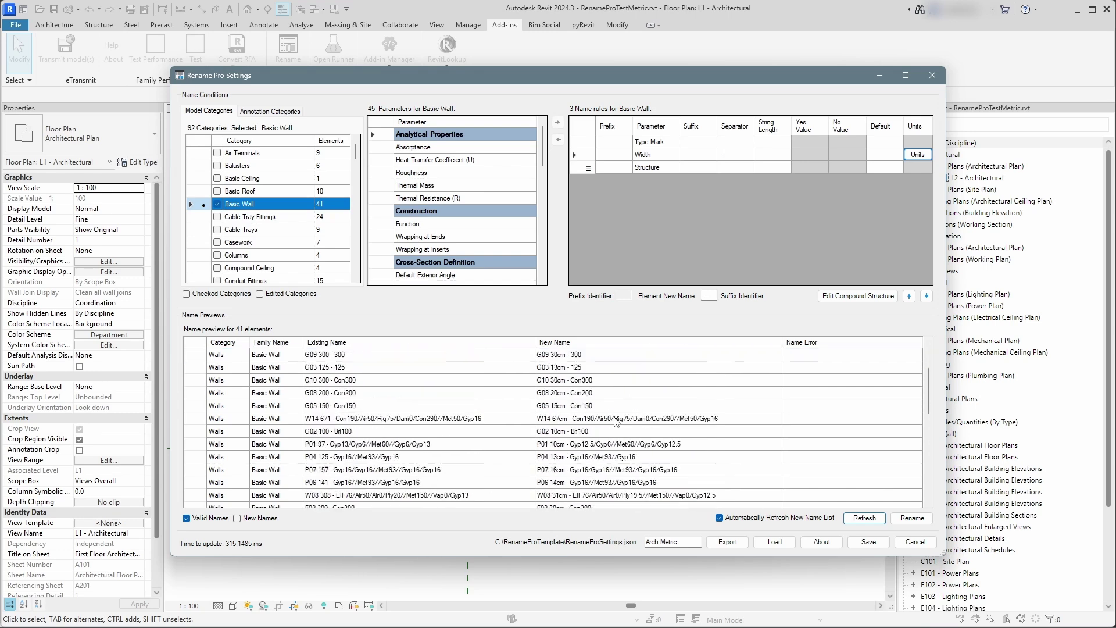
scroll(621, 430, "down", 6)
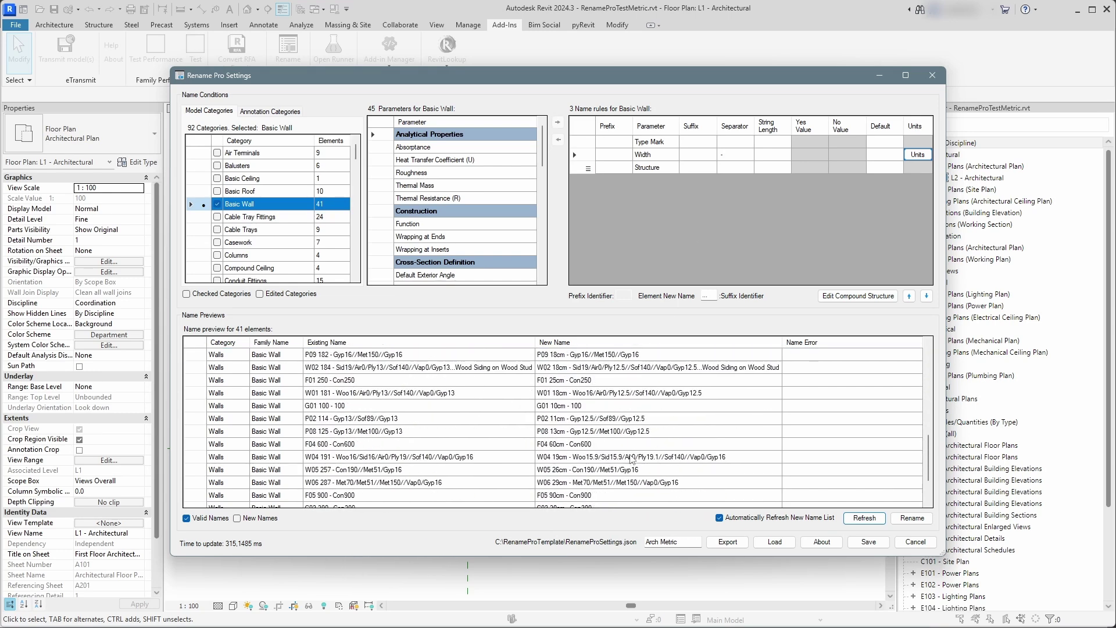
scroll(632, 459, "down", 1)
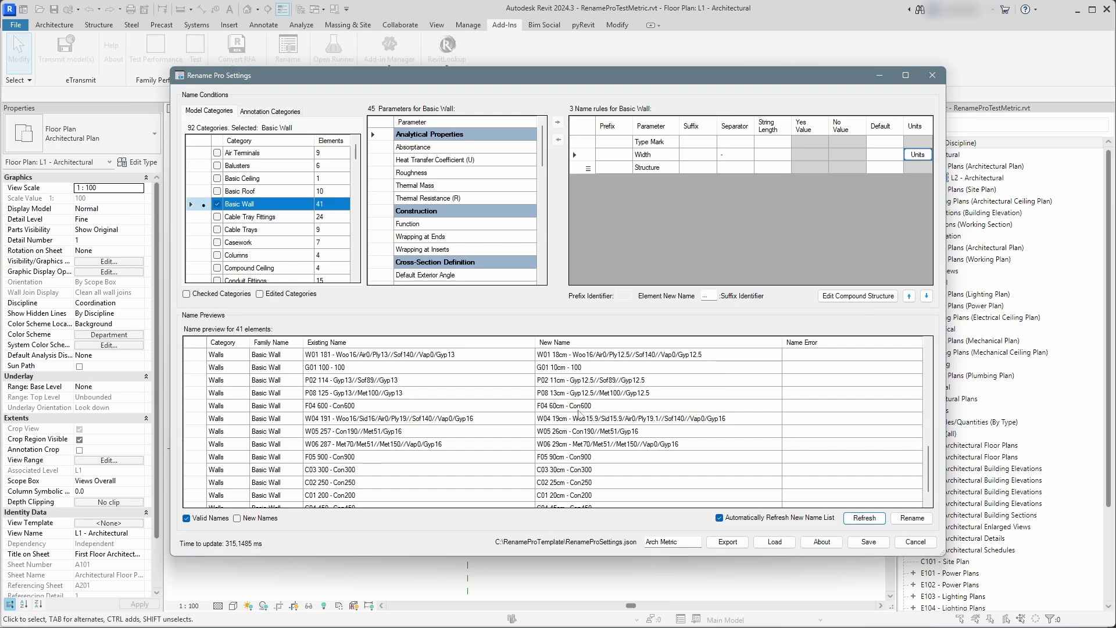
scroll(579, 414, "up", 1)
left_click(577, 382)
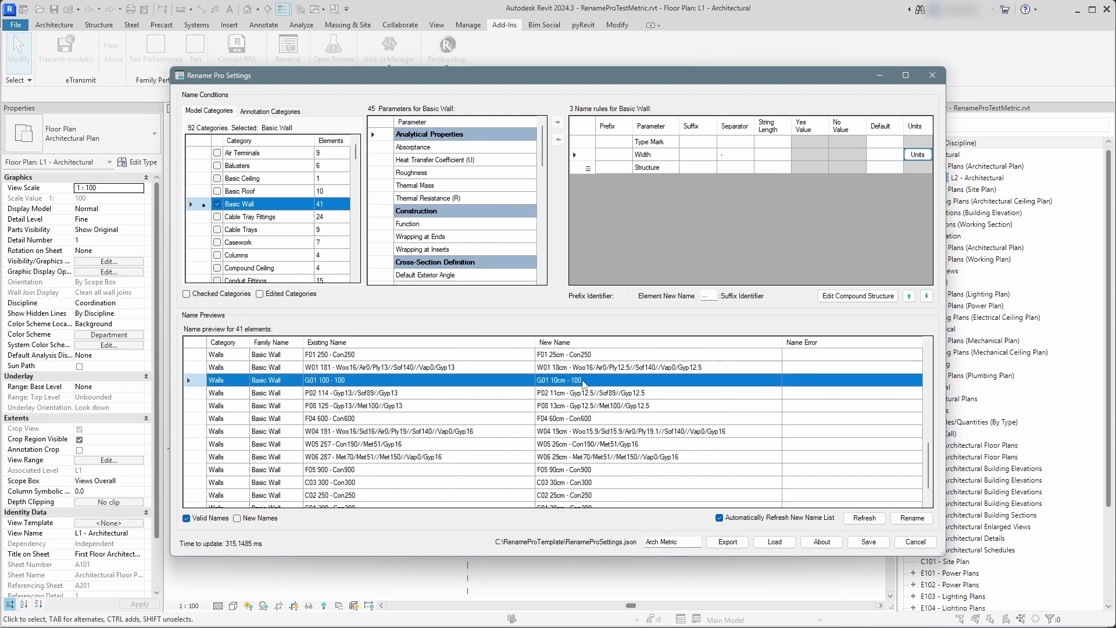
Set the Material Name rule's default to ___ in the wall's compound structure rules and save them.
left_click(858, 296)
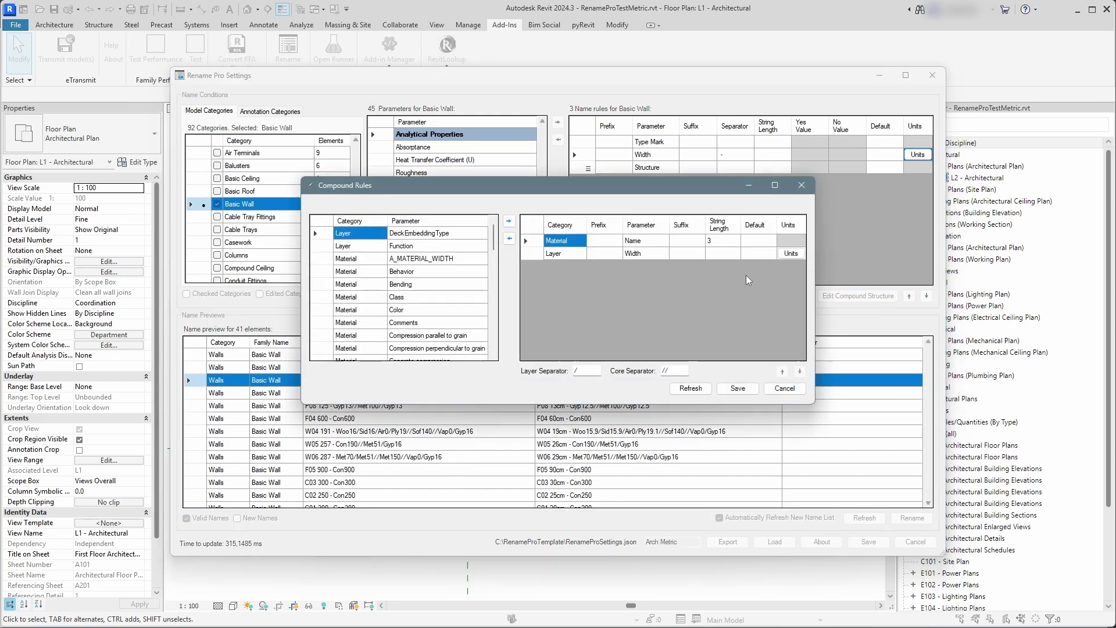
left_click(753, 242)
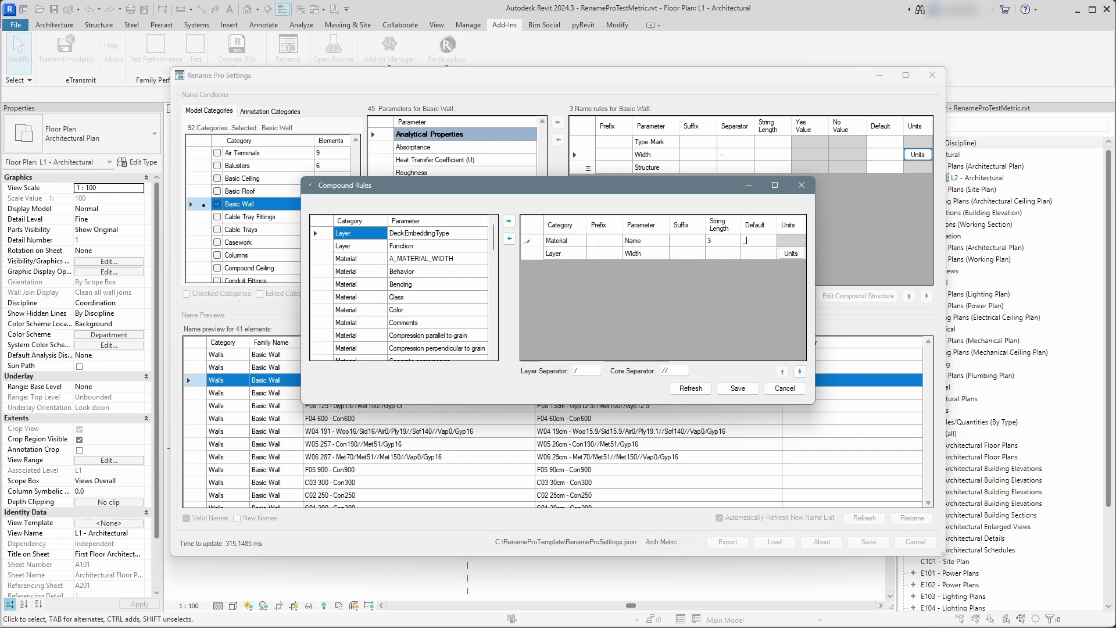
left_click(738, 389)
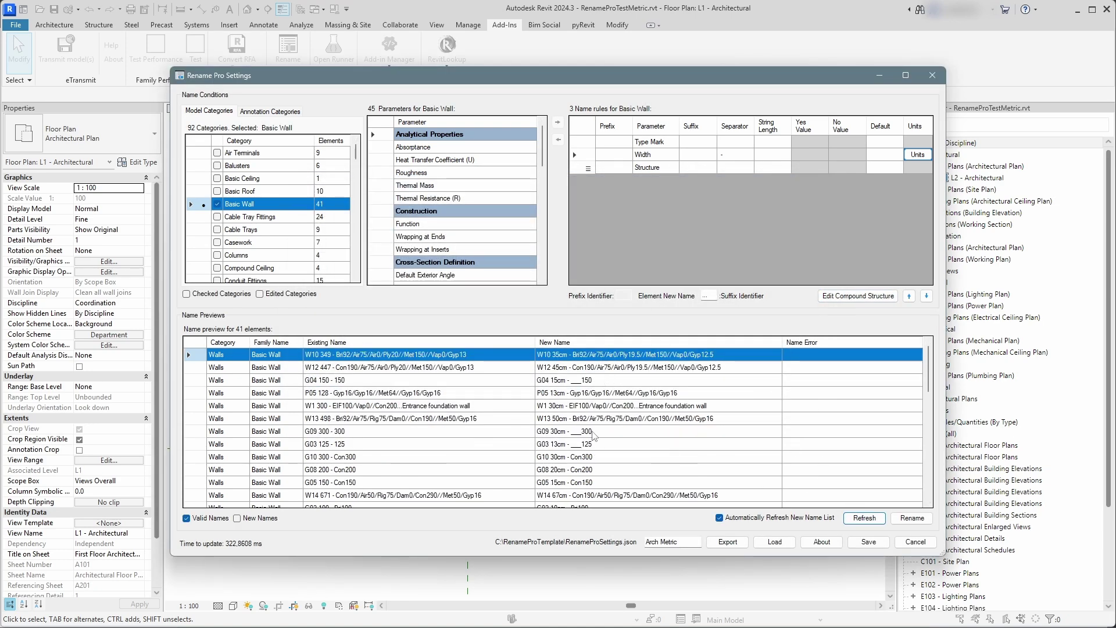
Examine how the default placeholder appears in the new names of wall types without a layer material, such as G09, G03, G04 and G07.
left_click(593, 433)
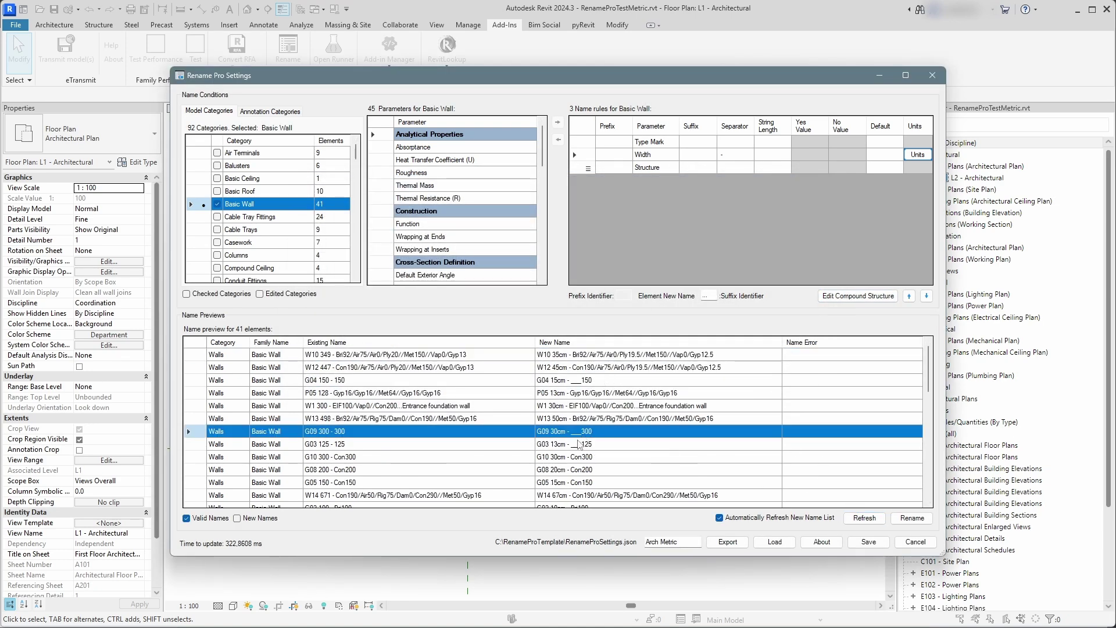
left_click(580, 455)
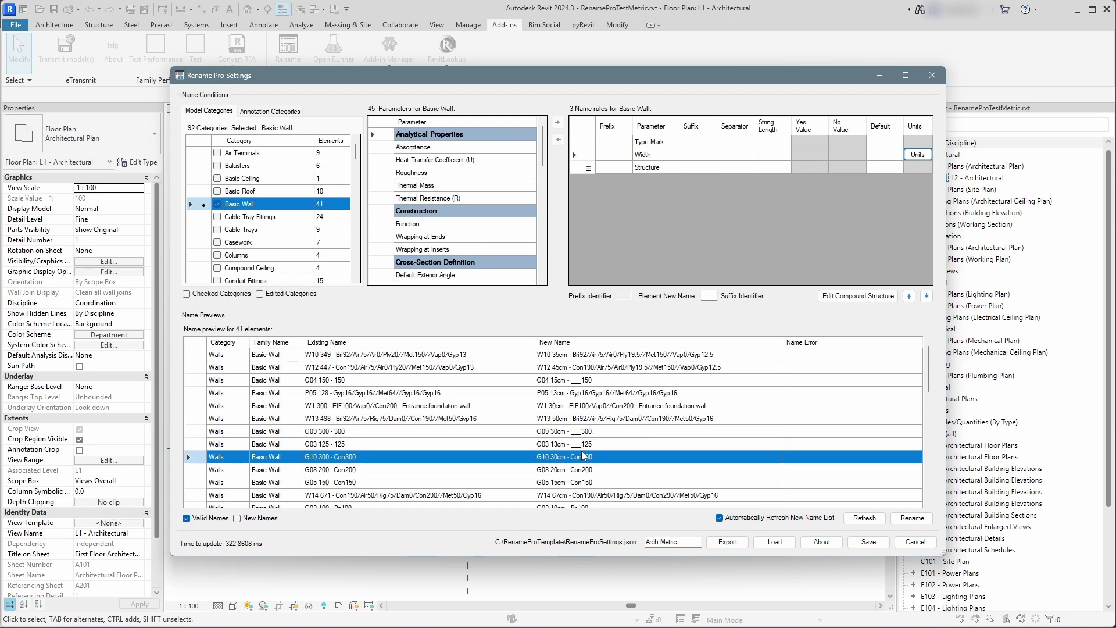
left_click(582, 446)
left_click(598, 429)
left_click(596, 444)
left_click(596, 433)
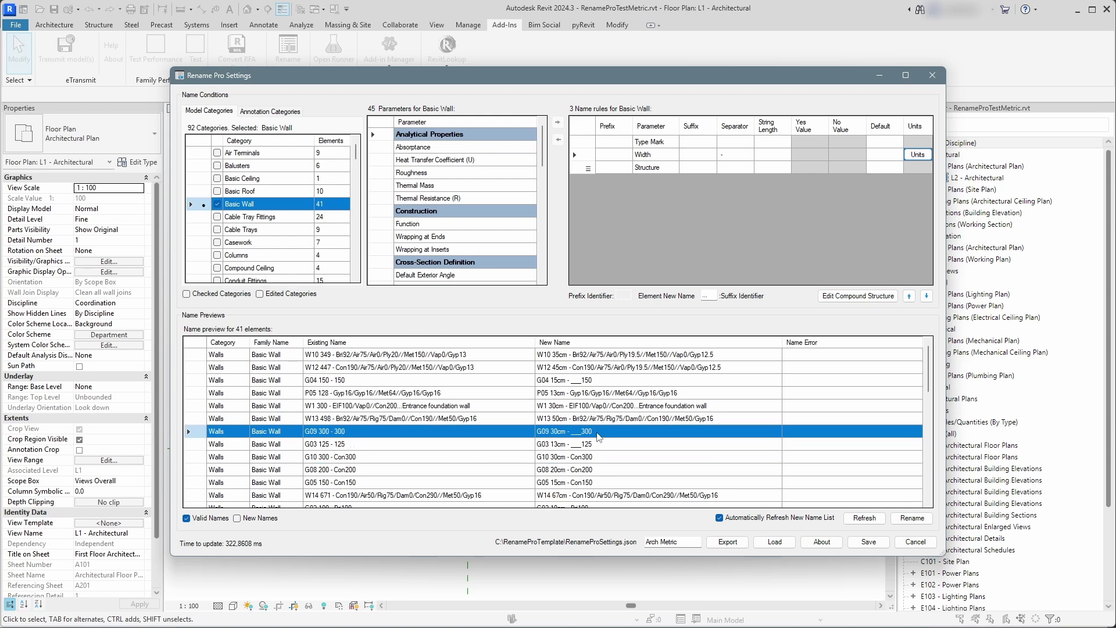
left_click(575, 381)
scroll(583, 435, "down", 5)
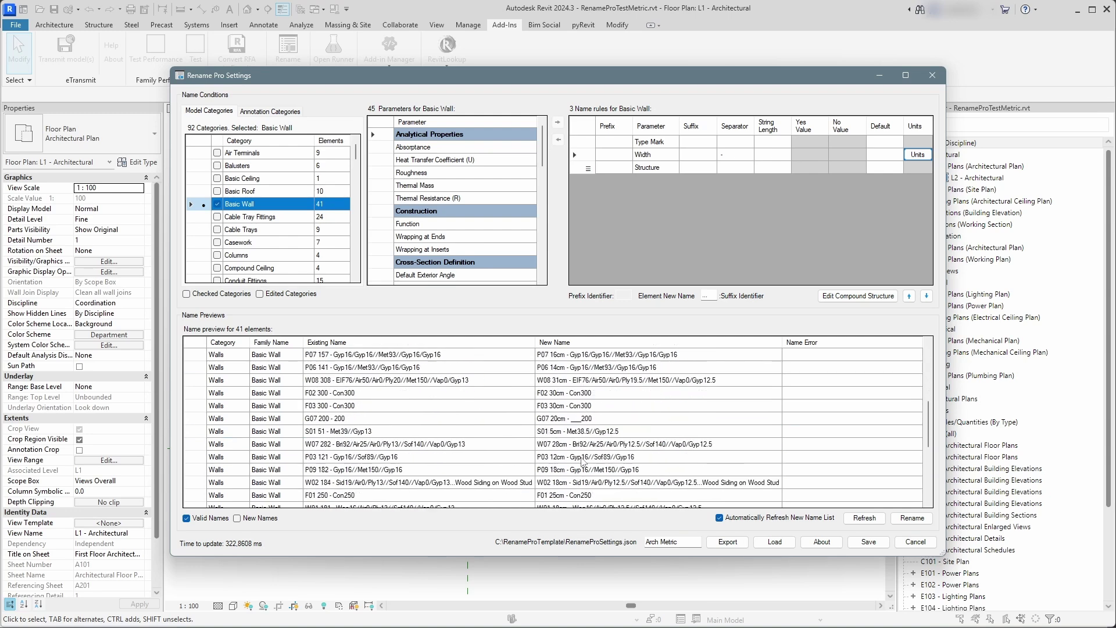
left_click(587, 432)
left_click(575, 422)
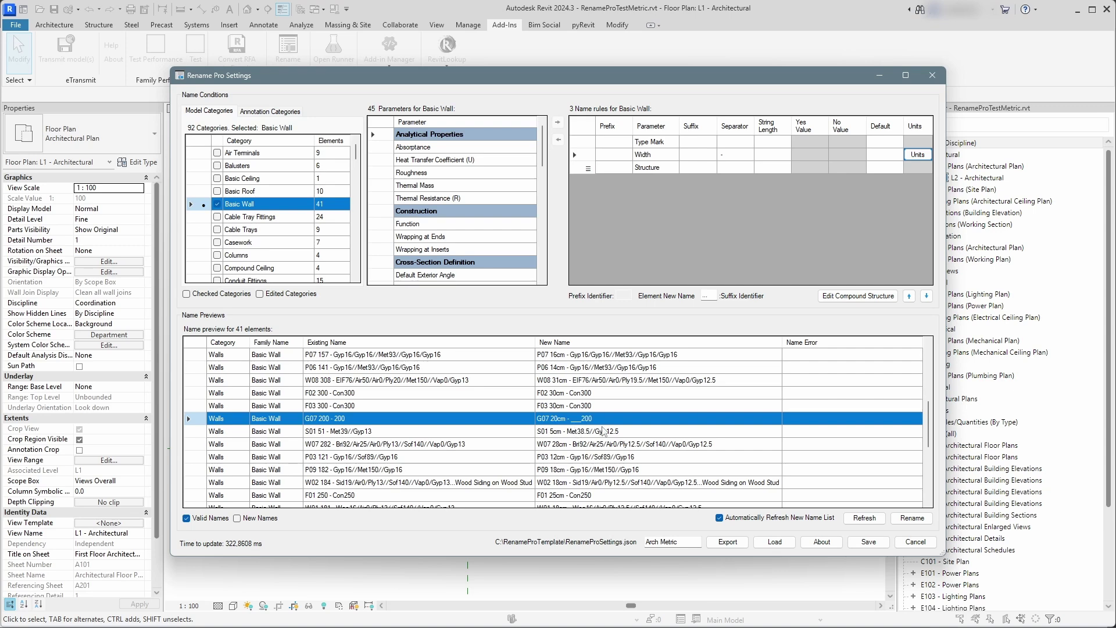
scroll(605, 431, "down", 5)
scroll(614, 438, "up", 10)
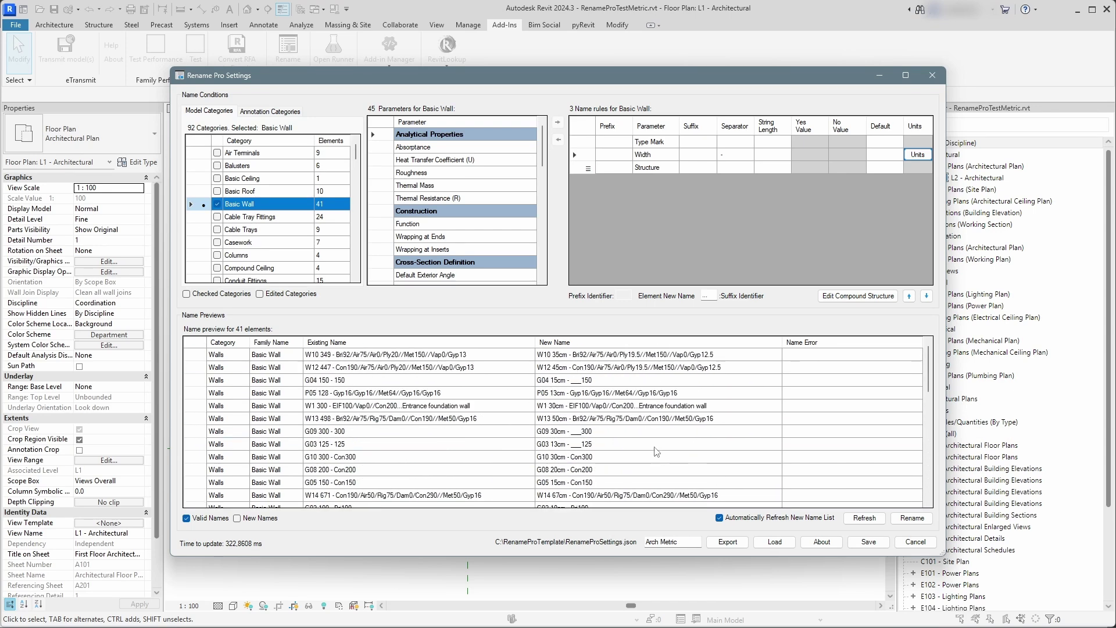
Save the rename settings and apply the new names to the Basic Wall types.
left_click(851, 540)
left_click(912, 518)
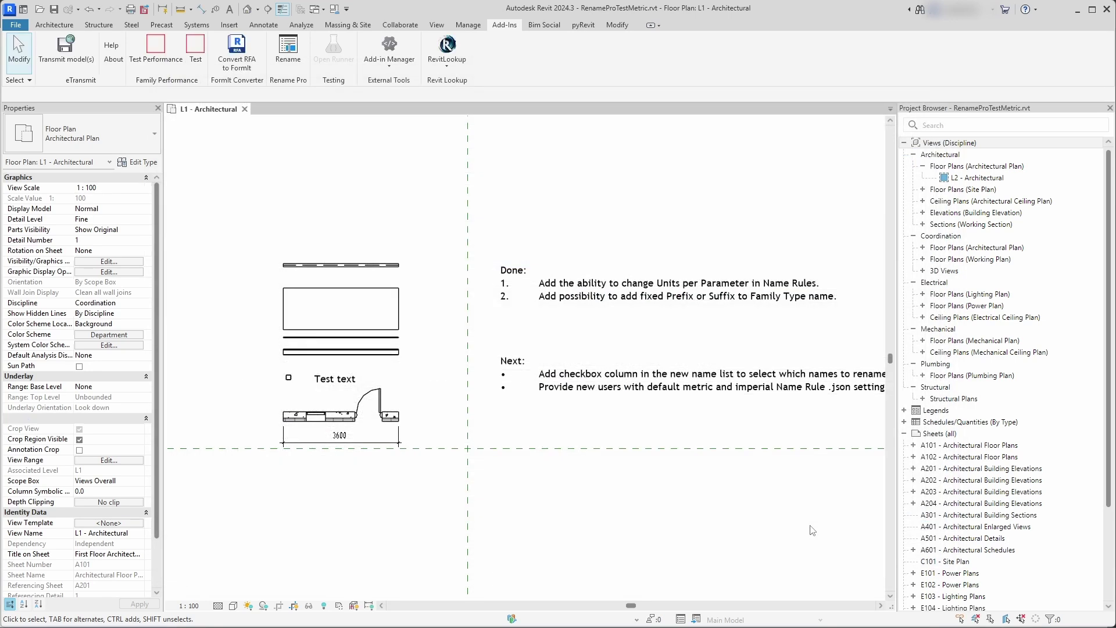
Select the wall with the door in the floor plan and look through its available types to check the renamed Basic Walls.
left_click(333, 414)
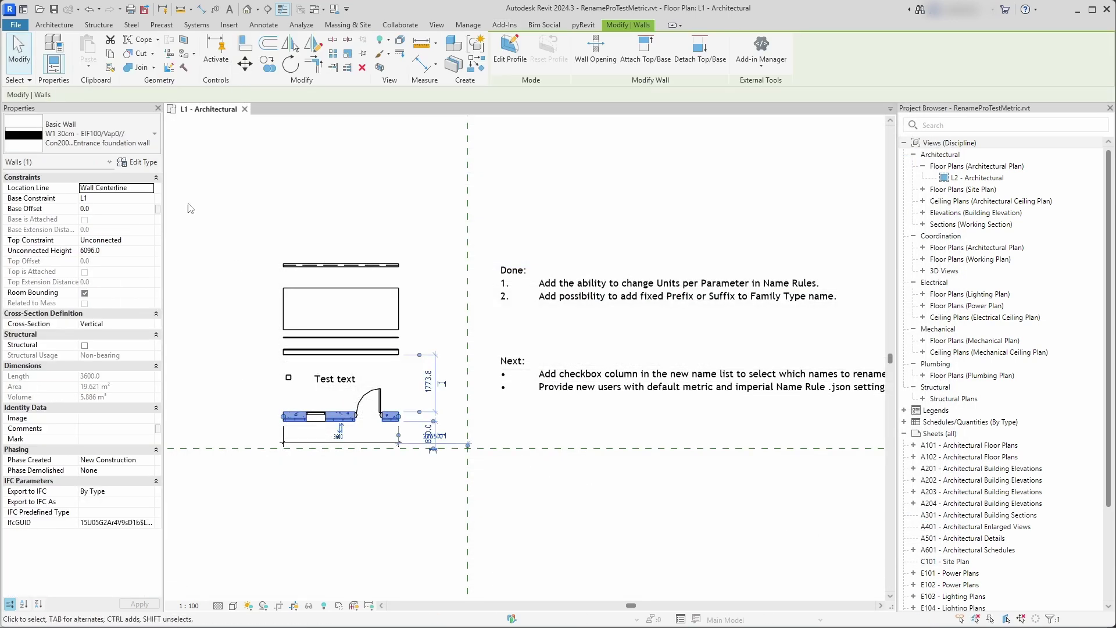
left_click(78, 145)
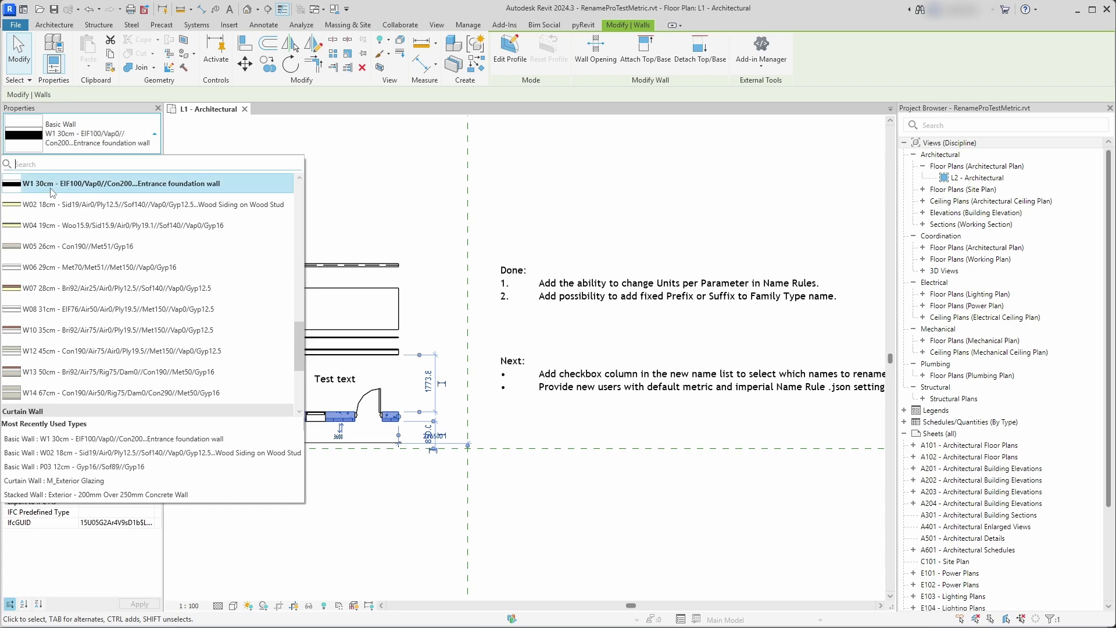
scroll(64, 358, "up", 6)
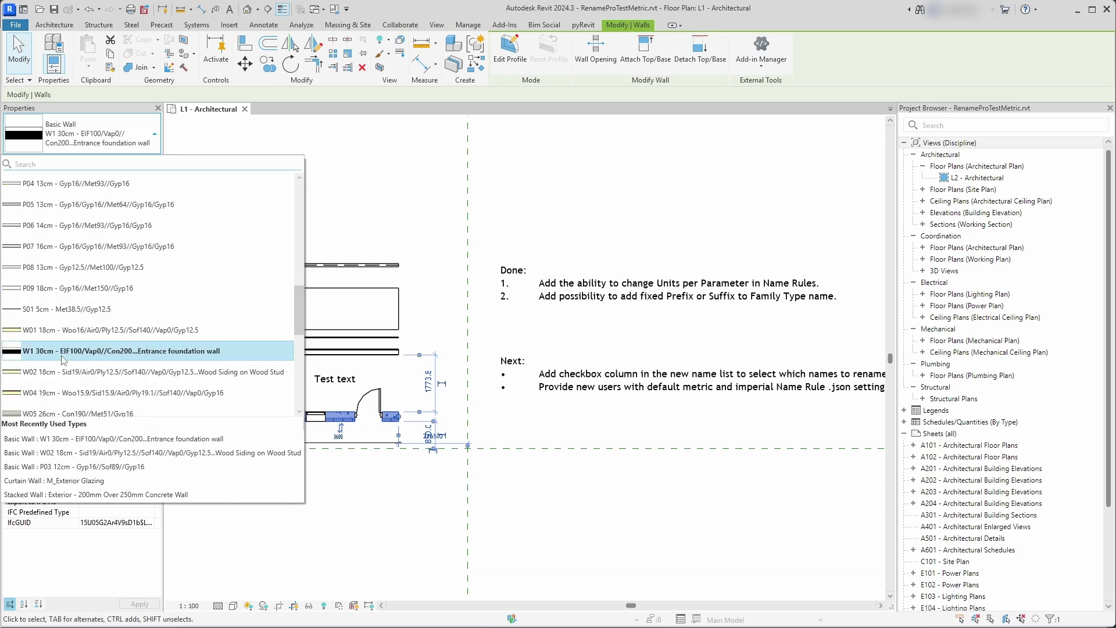
scroll(72, 296, "up", 2)
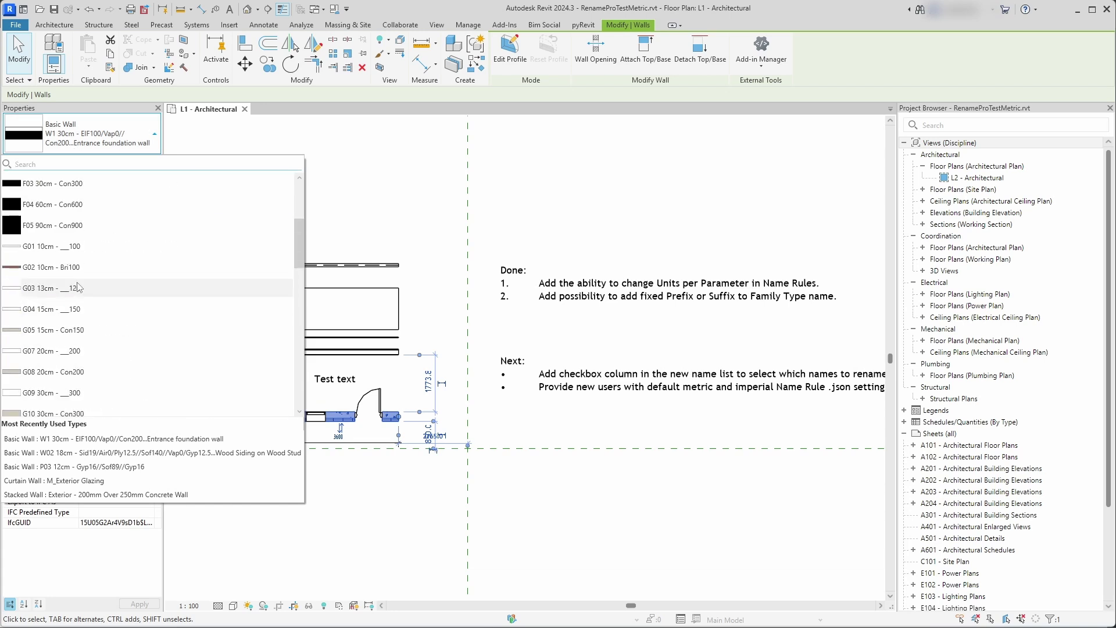
scroll(72, 273, "up", 3)
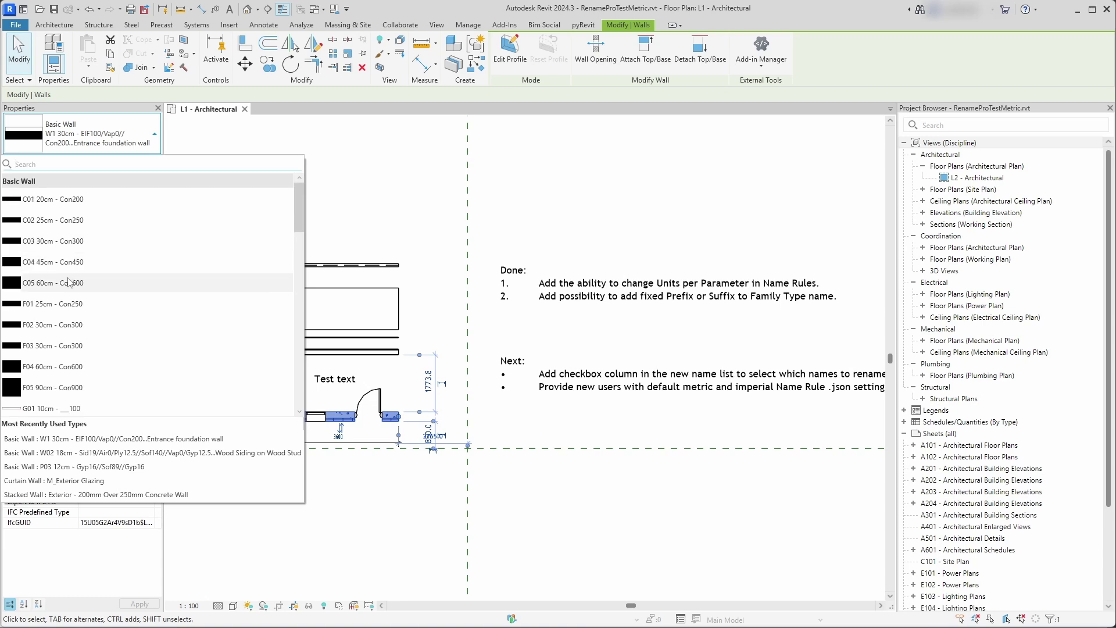
scroll(71, 361, "down", 6)
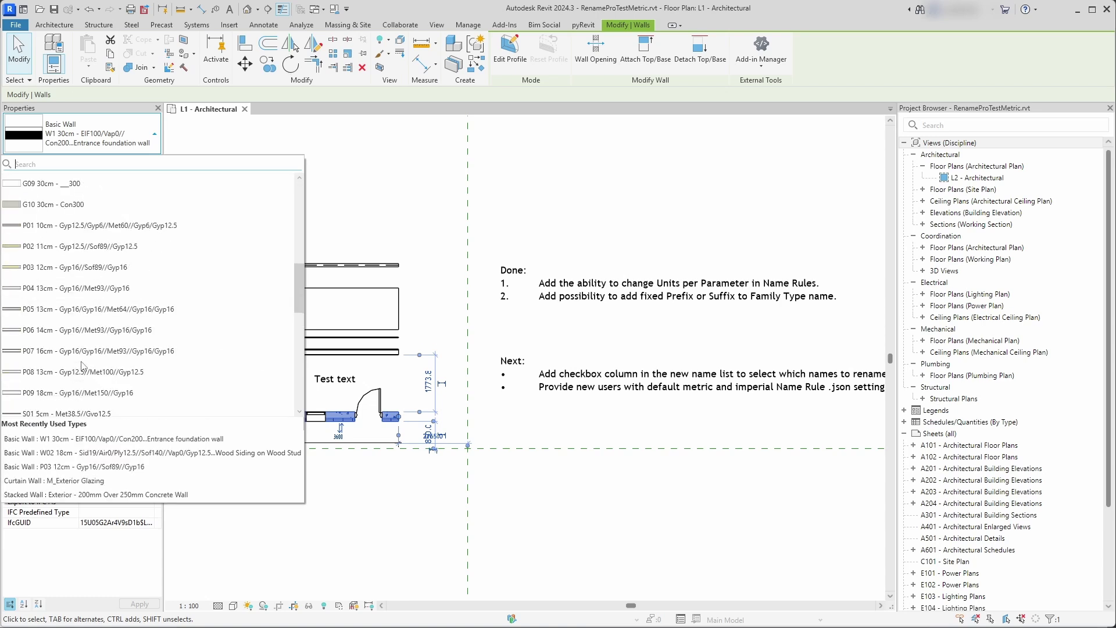
left_click(361, 198)
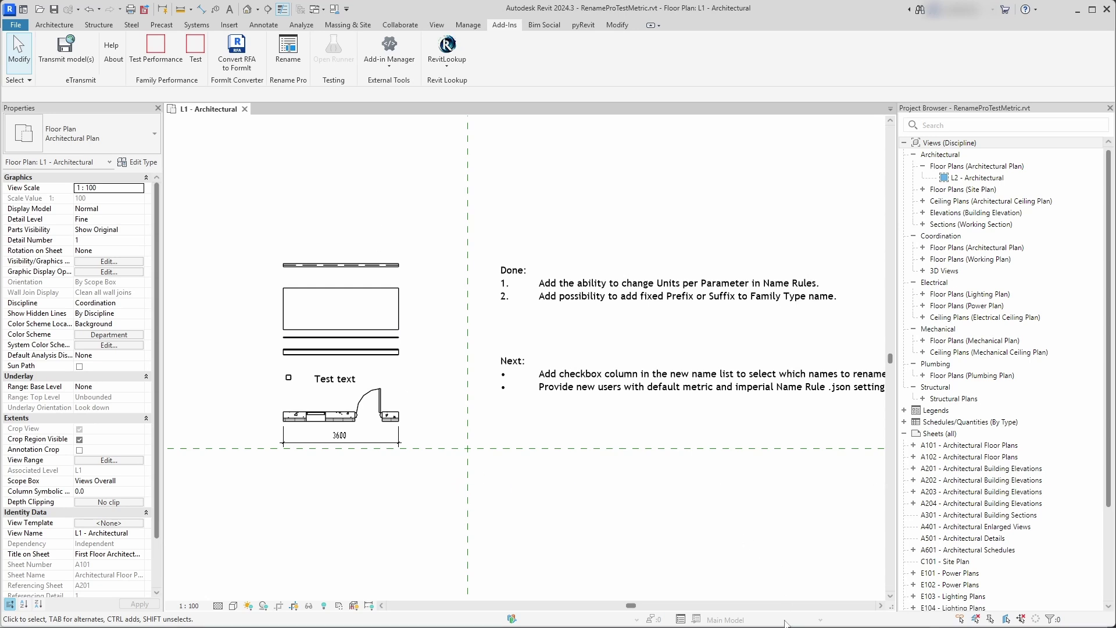
Switch to Notepad and examine the Width name rule in the RenameProSettings Arch Feet OLD.json file.
left_click(786, 626)
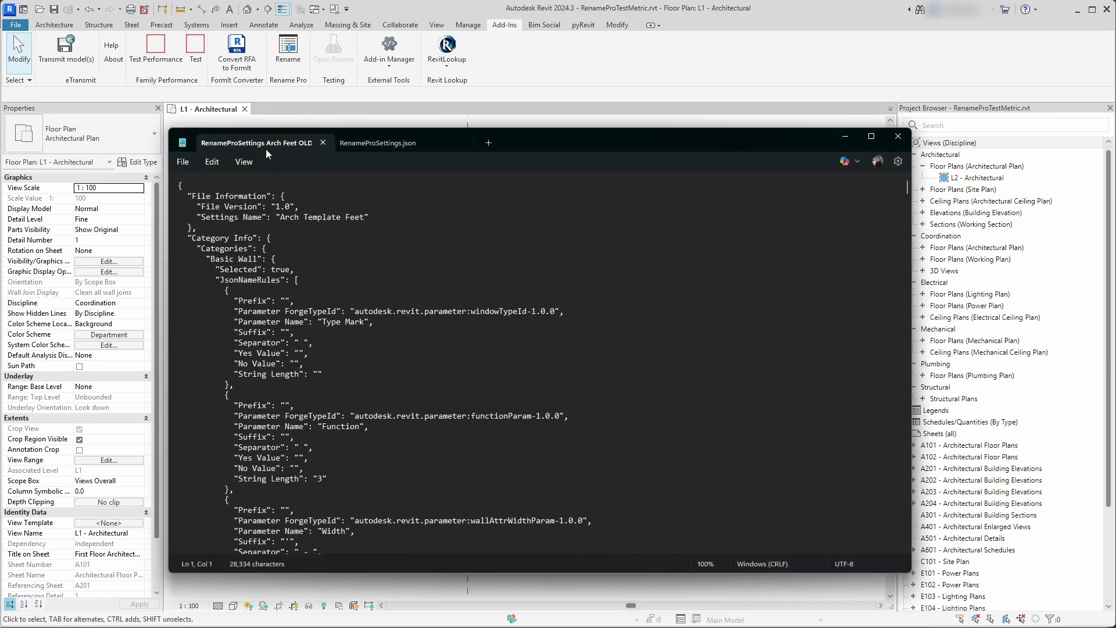
scroll(289, 328, "down", 5)
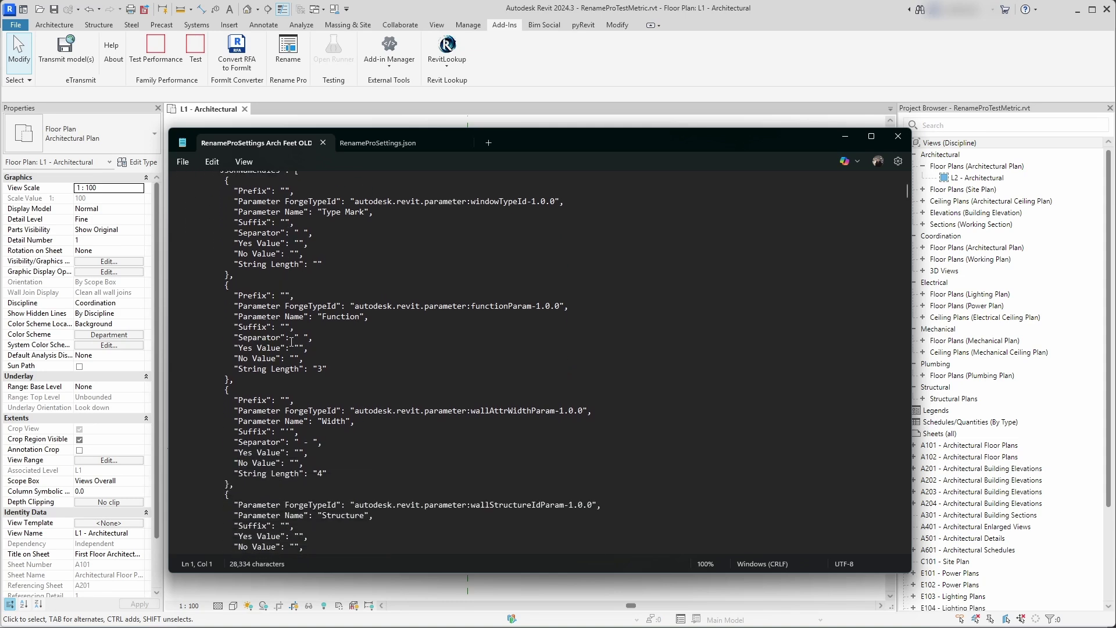
left_click_drag(337, 444, 232, 375)
left_click(345, 395)
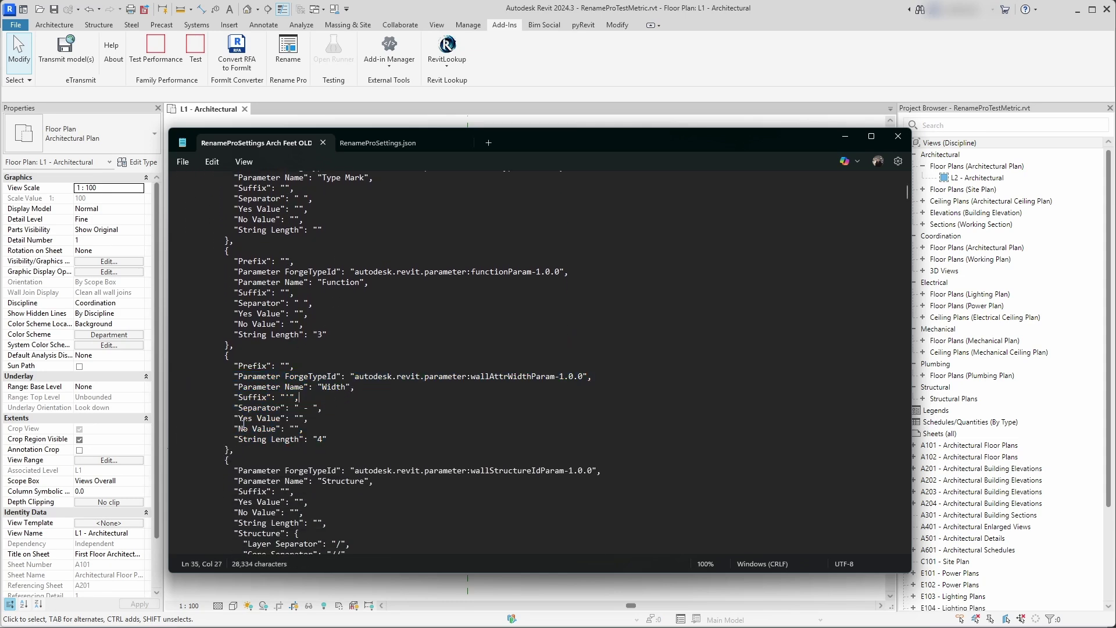
left_click_drag(363, 387, 234, 387)
left_click(230, 387)
Switch to the RenameProSettings.json file and examine the wall Width rule's ForgeTypeId and Parameter Units Format block.
left_click(407, 145)
scroll(315, 366, "down", 4)
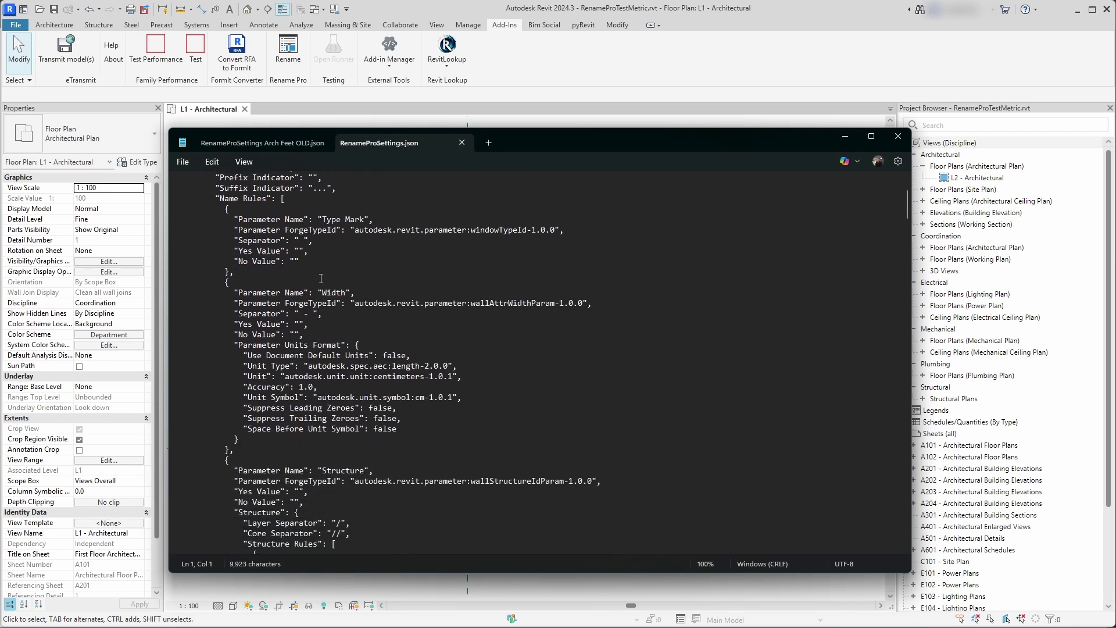
left_click_drag(319, 293, 331, 293)
left_click_drag(597, 304, 232, 304)
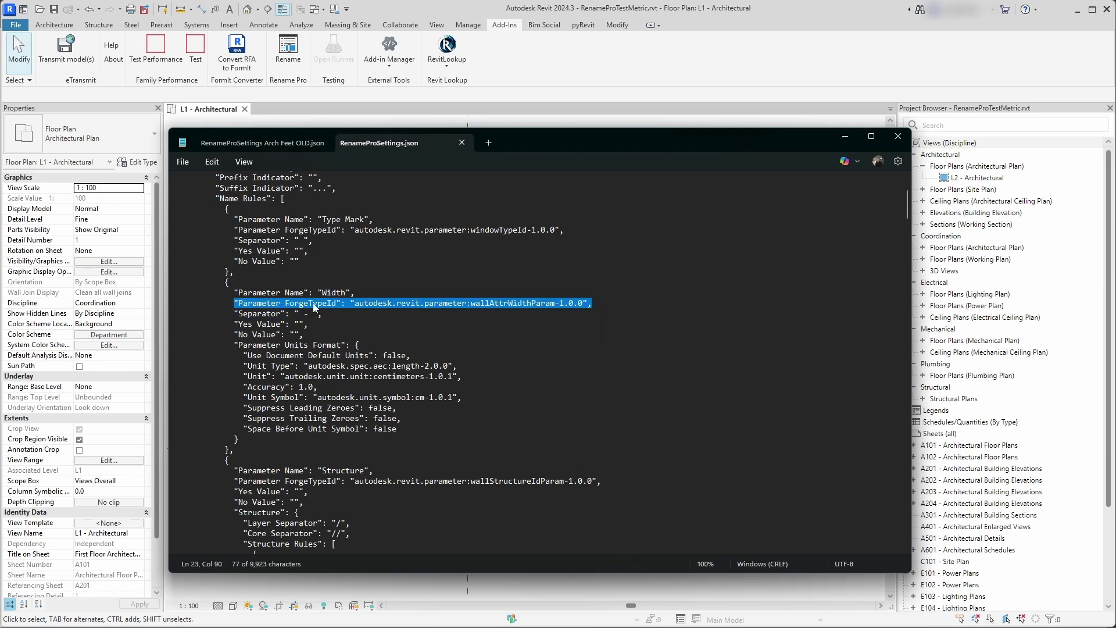
left_click_drag(236, 343, 408, 442)
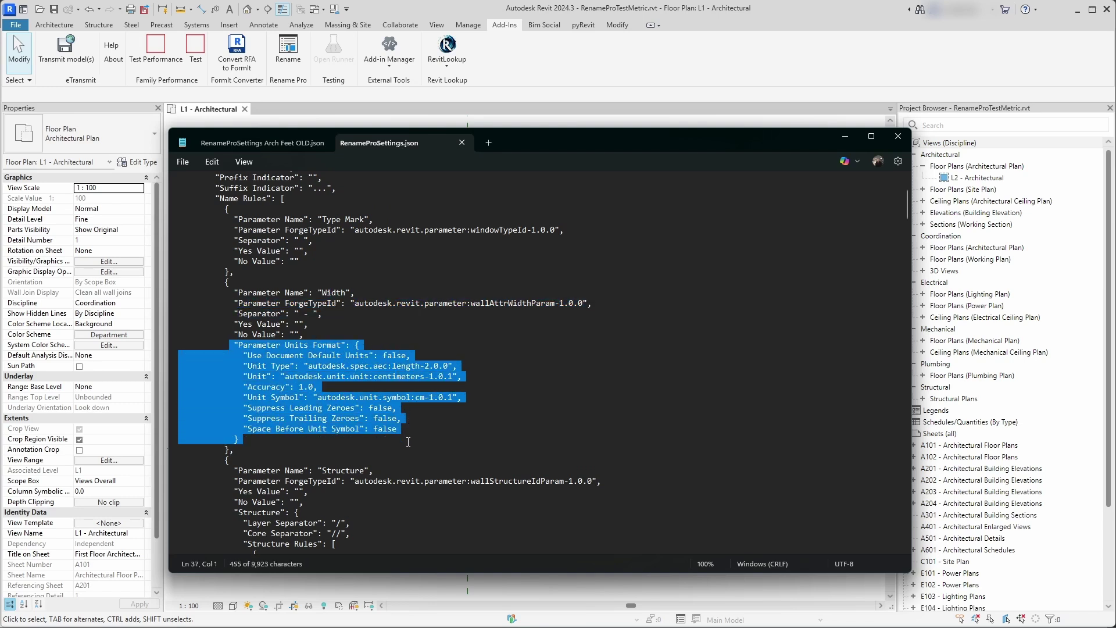
Examine the Accuracy, Unit Symbol, Unit, Unit Type and zero suppression entries in the wall Width rule's units format.
left_click(321, 395)
left_click_drag(318, 387, 291, 386)
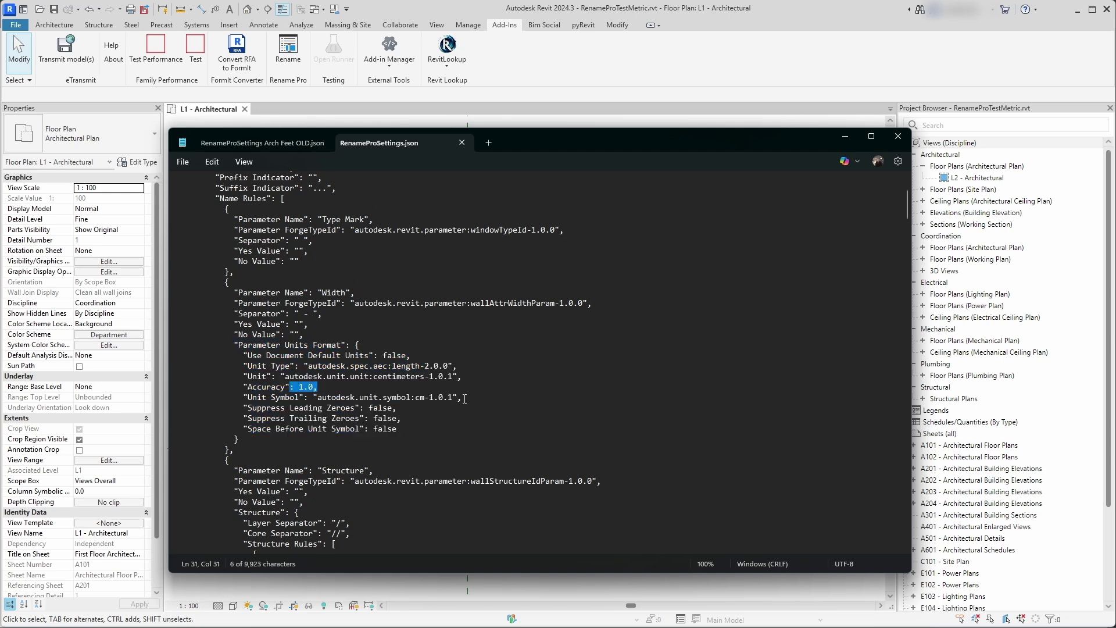
left_click_drag(466, 396, 361, 398)
left_click_drag(466, 376, 240, 375)
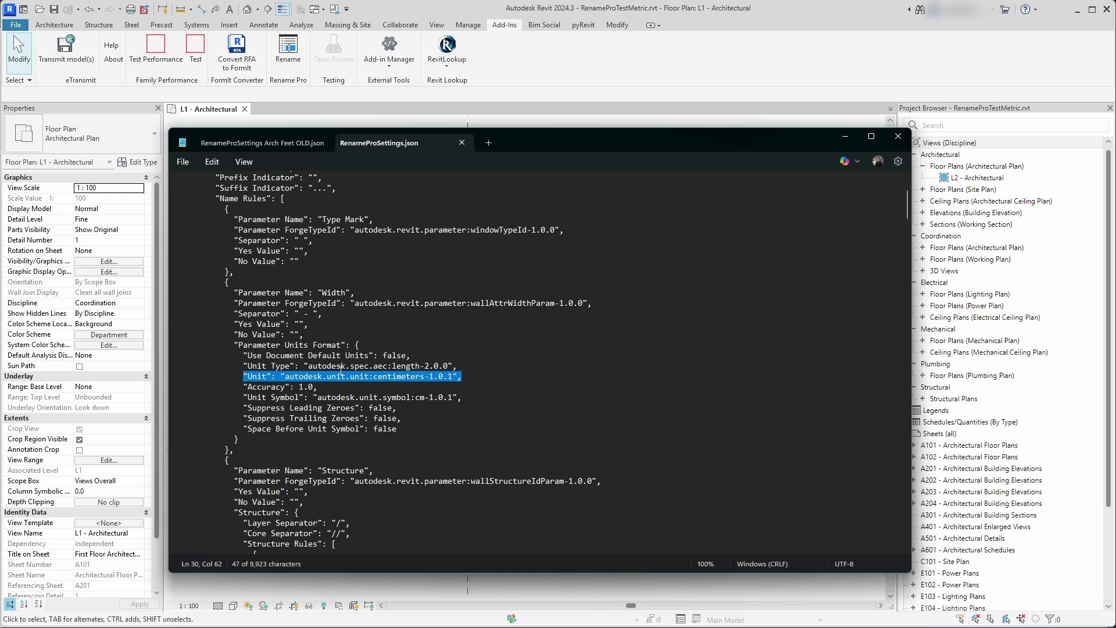
left_click_drag(462, 365, 243, 365)
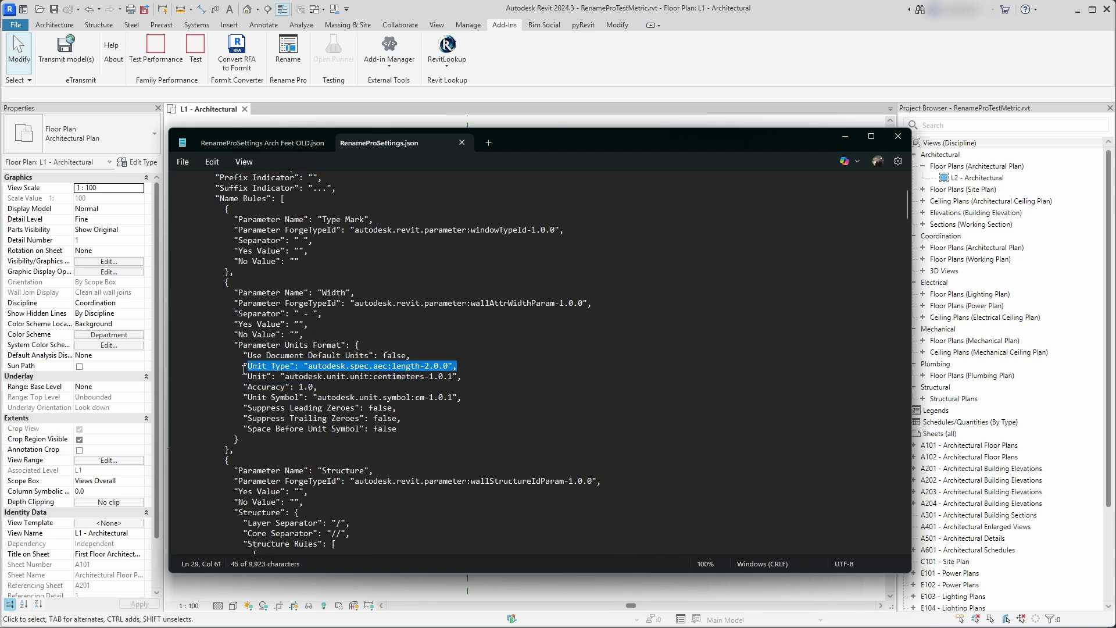
left_click(414, 381)
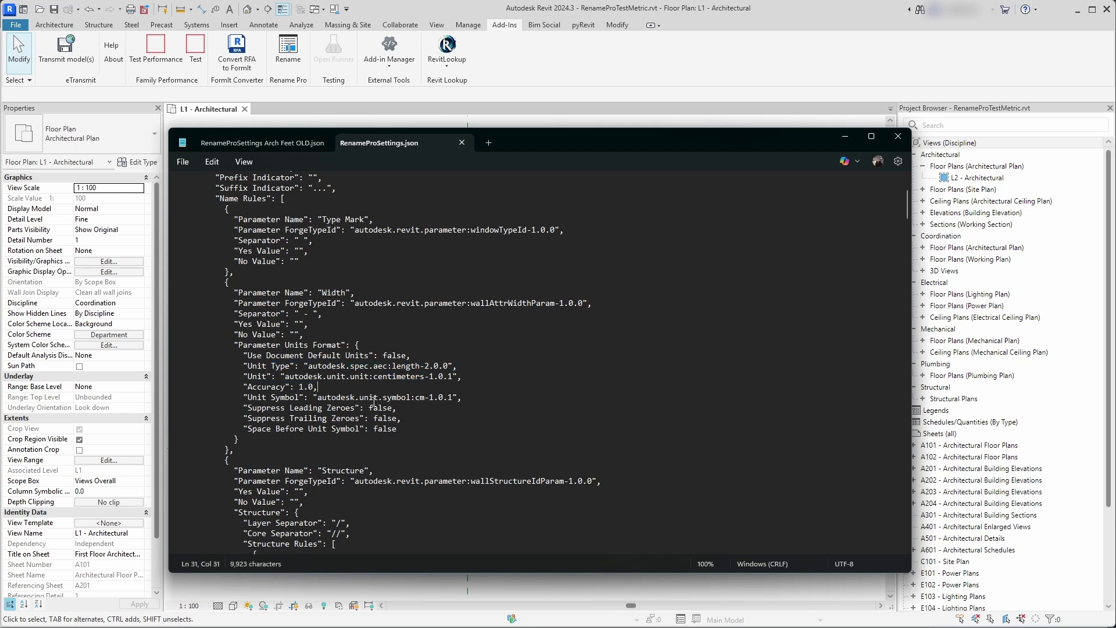
left_click_drag(400, 408, 308, 431)
left_click(312, 449)
Examine the wall Structure rules, in particular the Parameter Units Format stored for the layer Width.
scroll(305, 414, "down", 7)
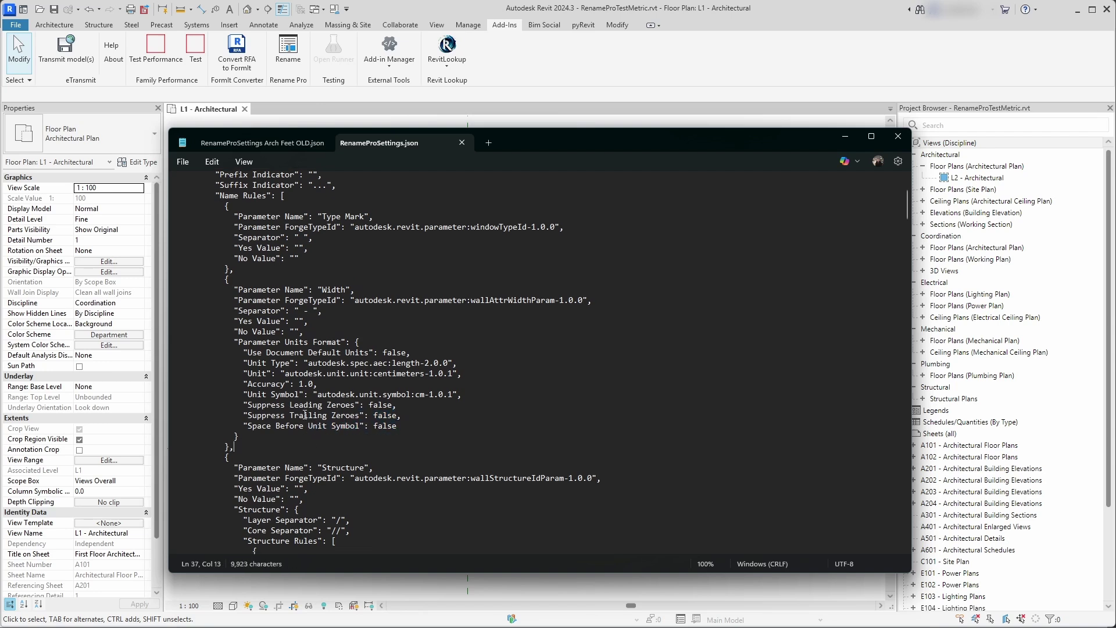
scroll(284, 273, "down", 2)
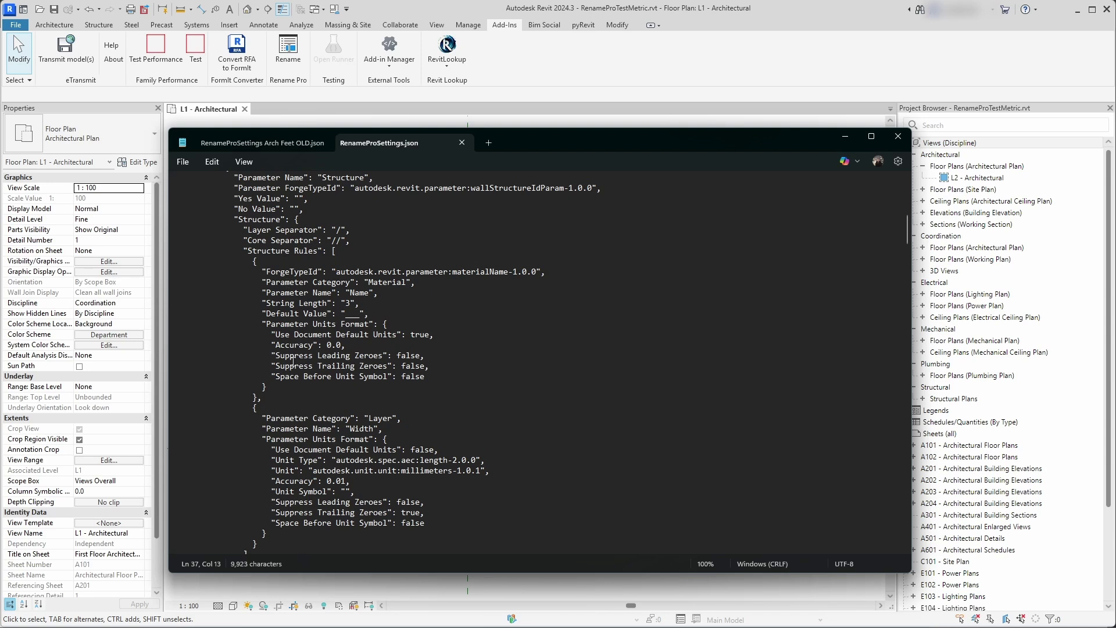
scroll(293, 362, "down", 2)
left_click_drag(267, 470, 255, 376)
left_click(262, 385)
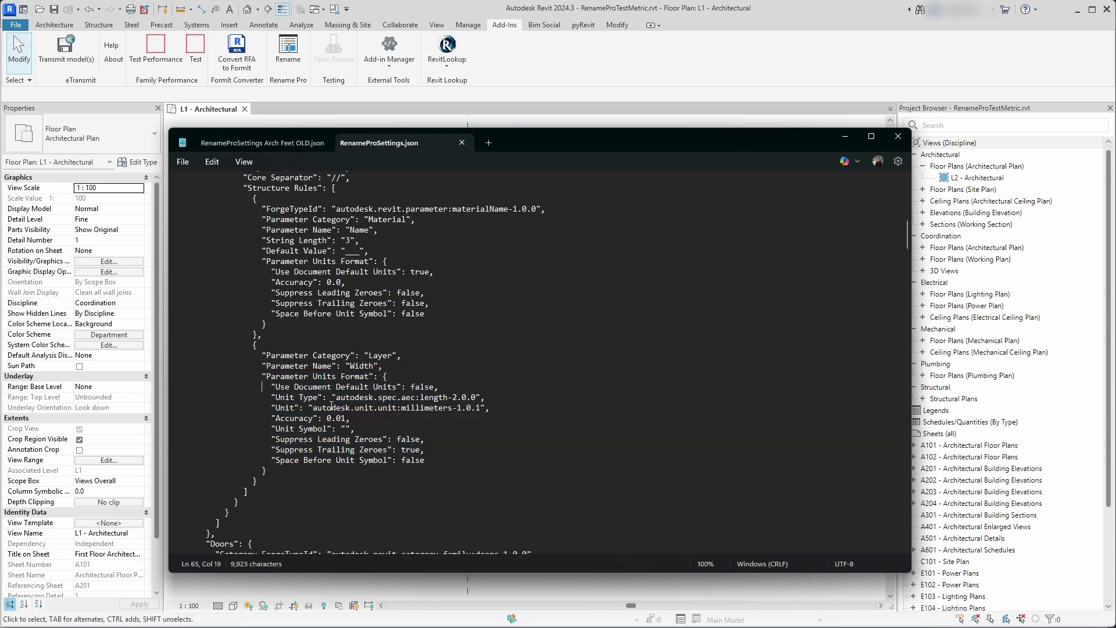
left_click_drag(424, 460, 196, 378)
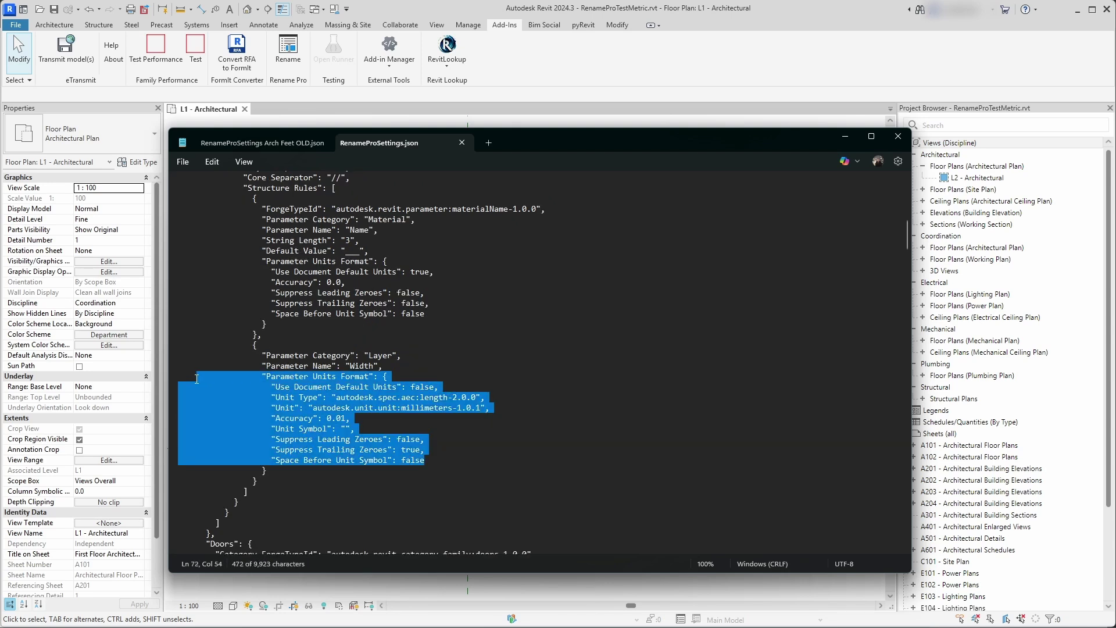
Examine the units formats of the Doors Height and Width rules in the JSON file, and minimize Notepad.
scroll(367, 335, "down", 12)
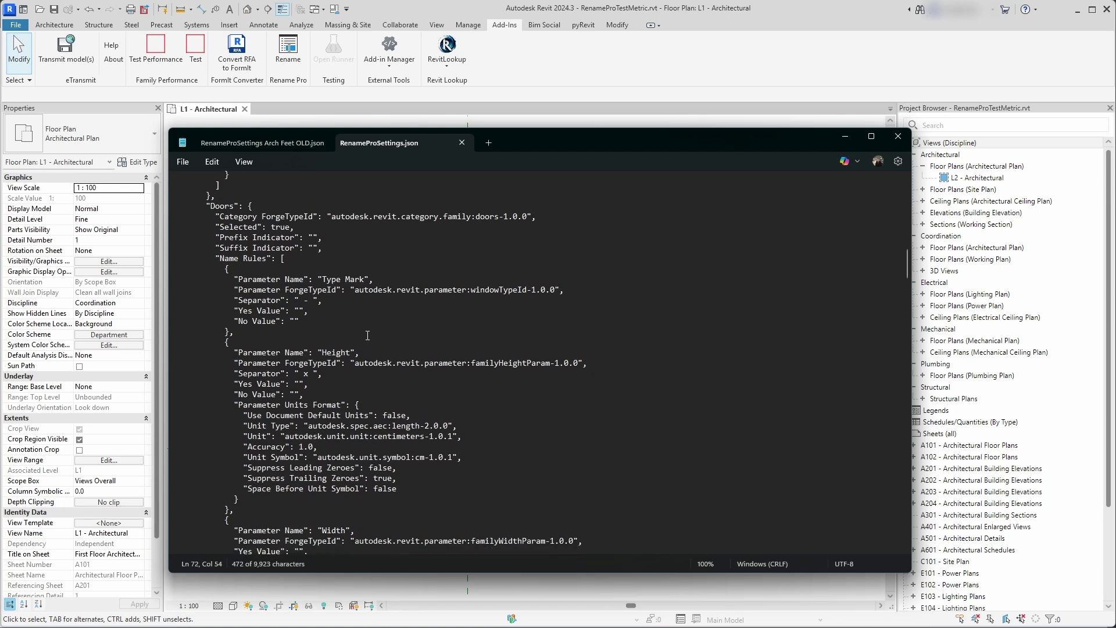
left_click(367, 335)
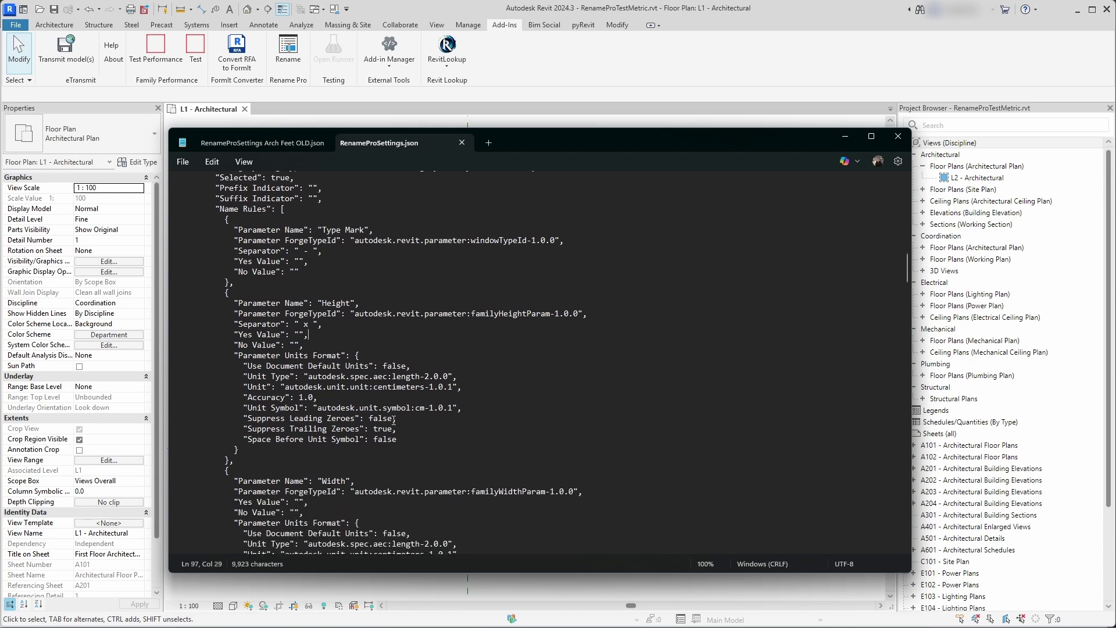
left_click_drag(398, 440, 207, 345)
left_click(299, 397)
scroll(298, 398, "down", 4)
left_click_drag(239, 492, 204, 398)
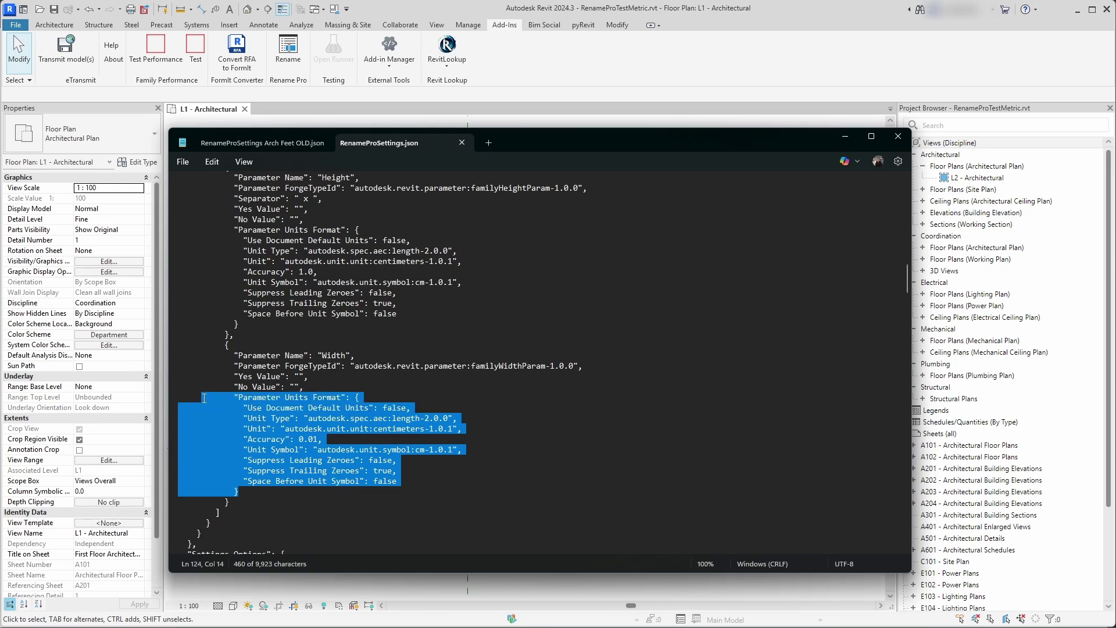
left_click(374, 407)
left_click(844, 136)
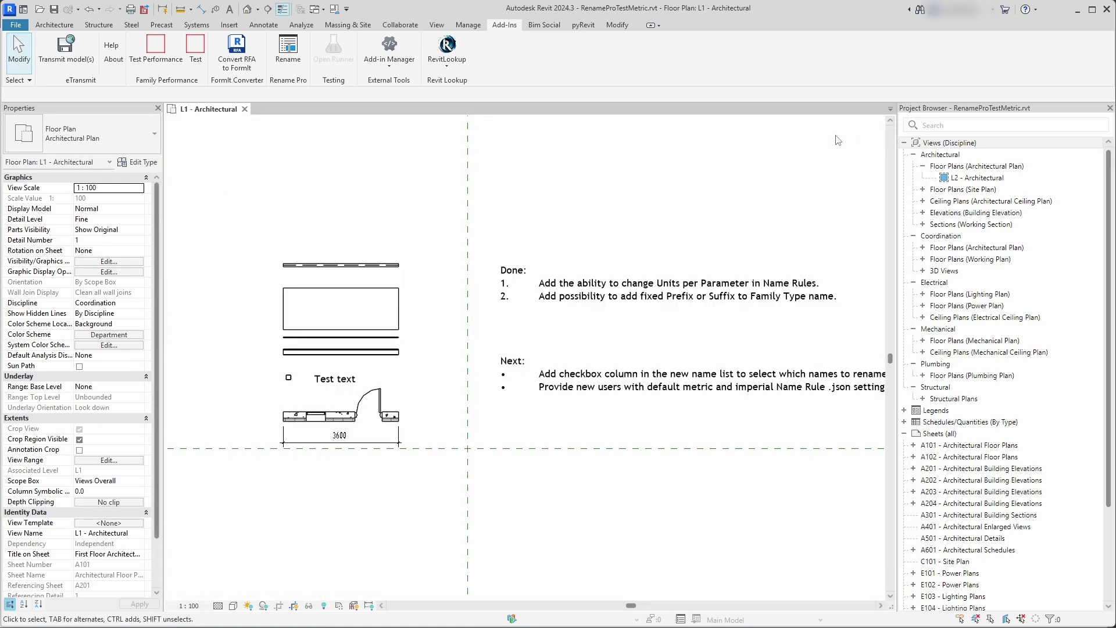
Start Rename Pro, view its About information and open the web page linked from the latest version number.
left_click(295, 63)
left_click(806, 542)
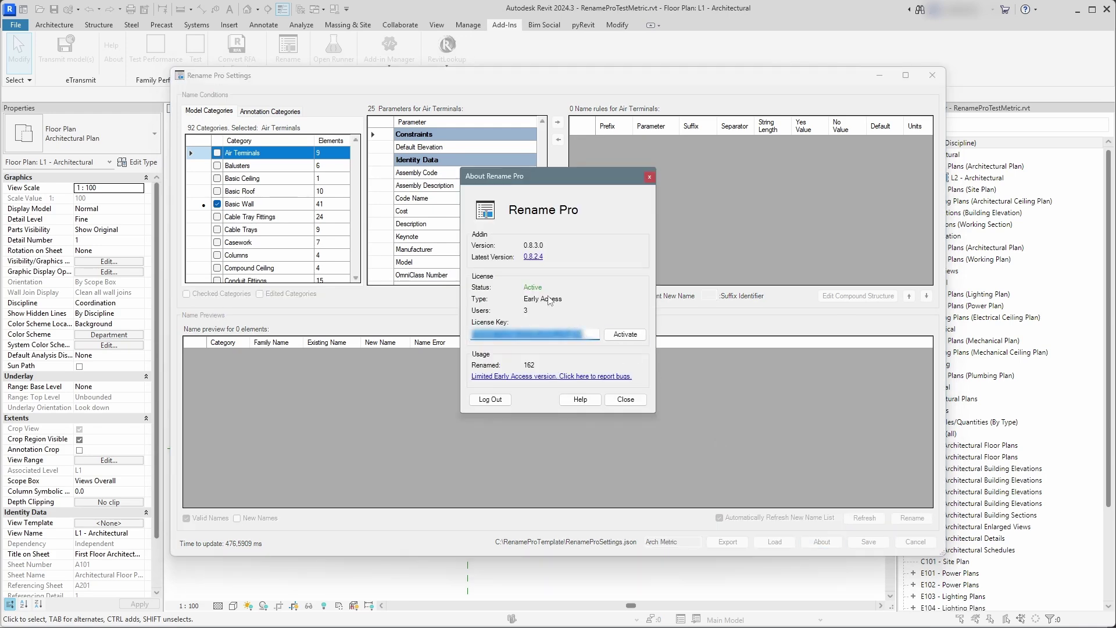
left_click(533, 256)
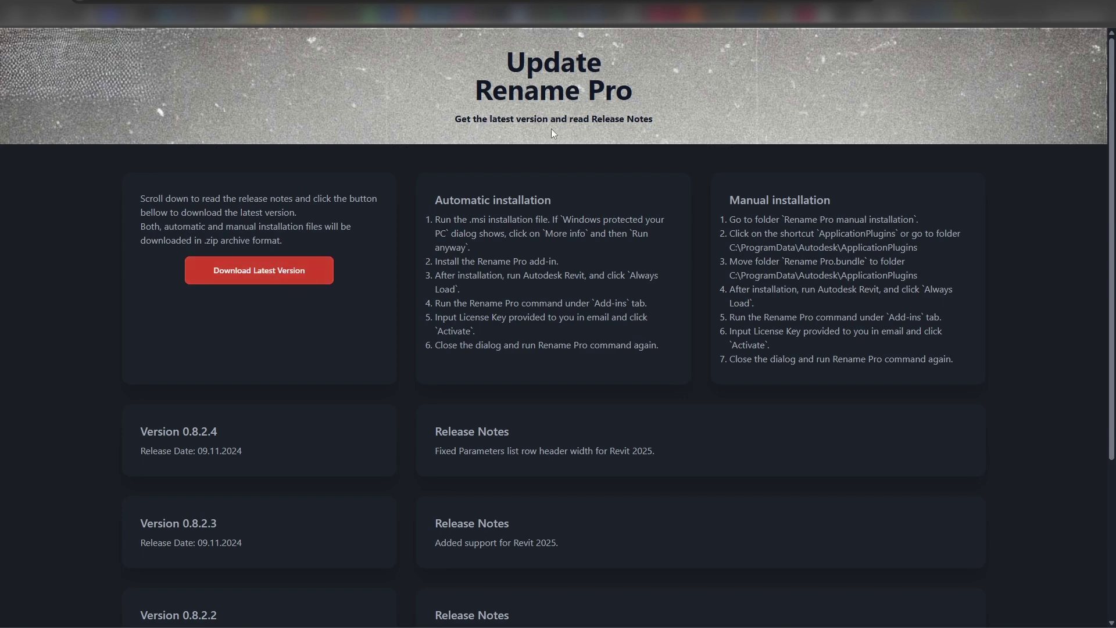
Look through the version list and release notes on the Update Rename Pro page.
scroll(251, 271, "down", 2)
left_click_drag(219, 317, 672, 341)
left_click(138, 317)
left_click(671, 339)
scroll(373, 337, "up", 2)
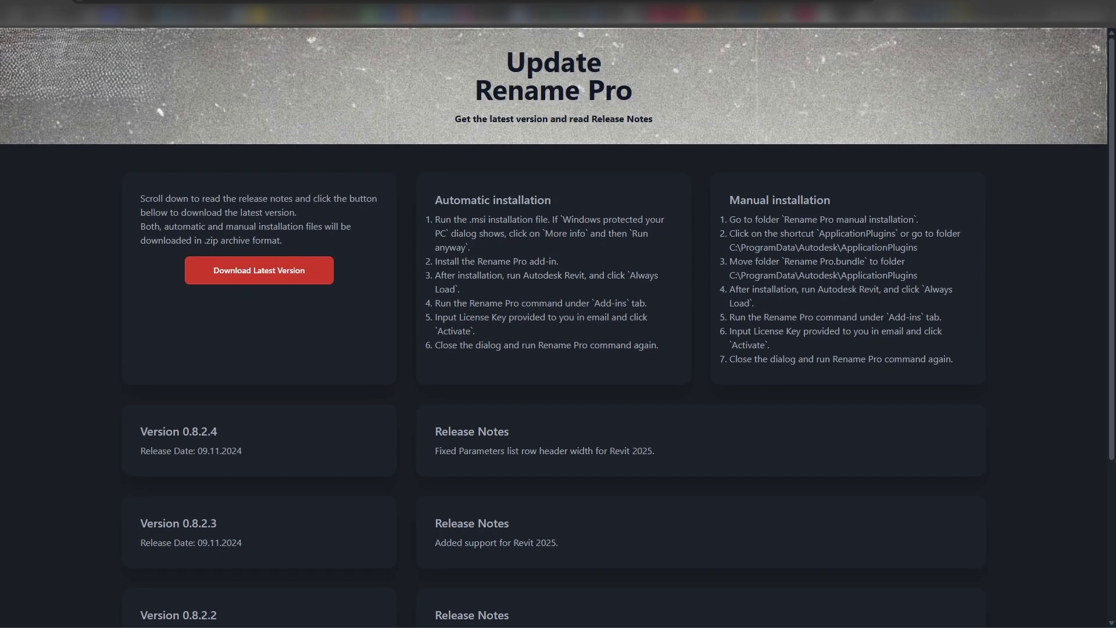
Return to Revit, close the About Rename Pro dialog and leave the Rename Pro settings without saving.
key("alt+Tab")
left_click(631, 399)
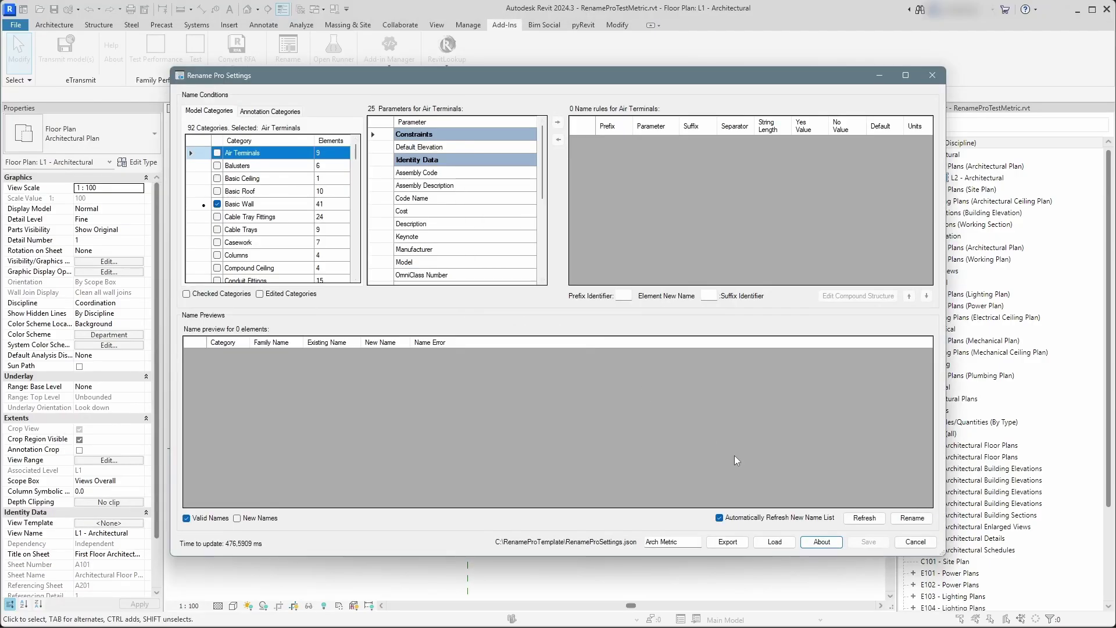
left_click(915, 541)
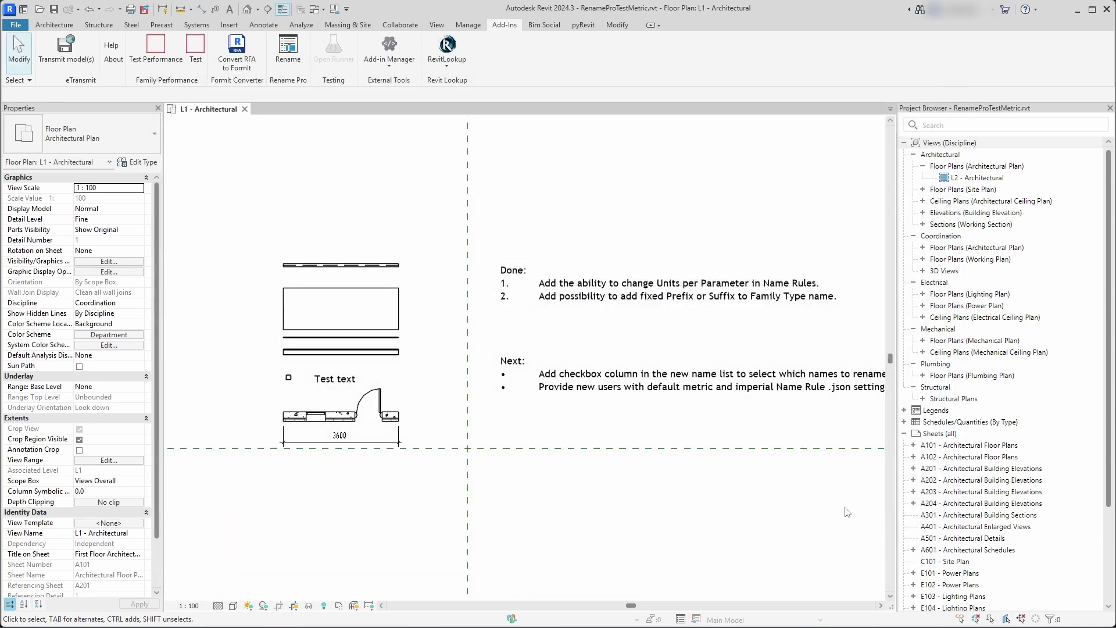